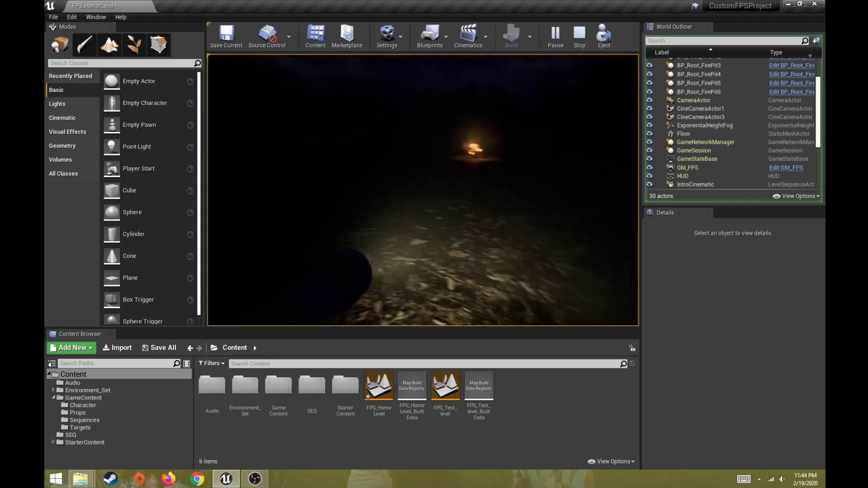
Play-test the level by walking up to the campfire with the flashlight and back, and end the play session.
{"action": "key", "text": "f"}
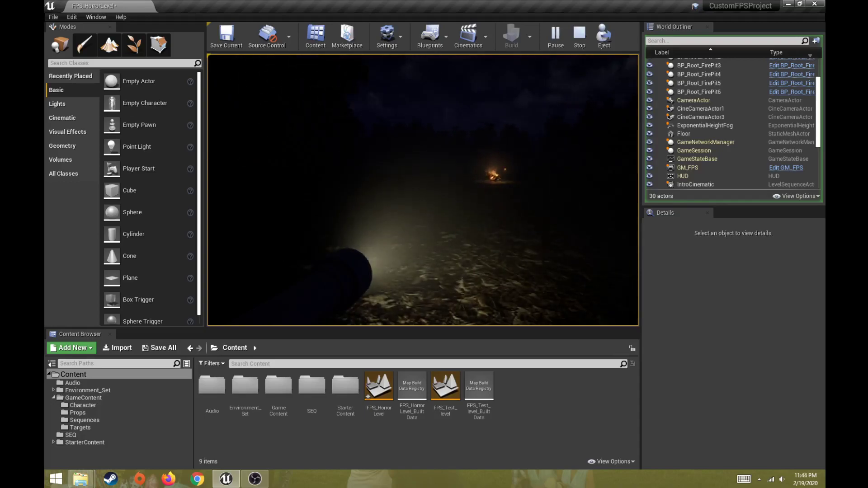
{"action": "key", "text": "w"}
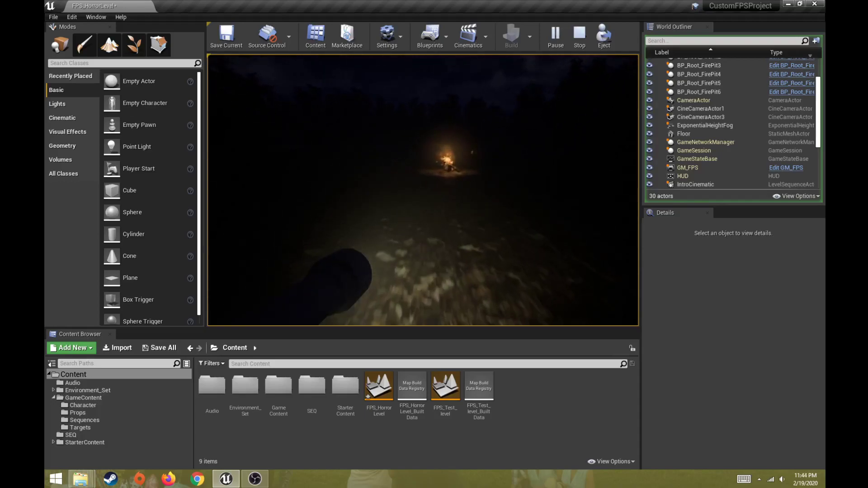
{"action": "key", "text": "w"}
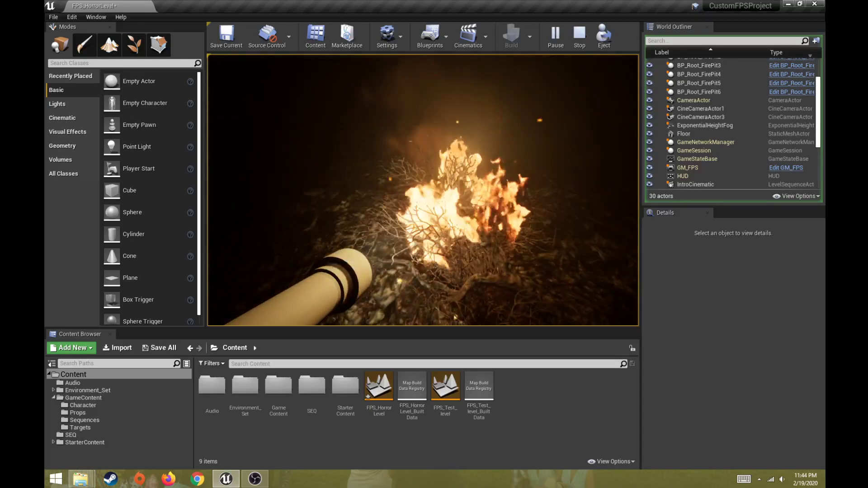
{"action": "key", "text": "s"}
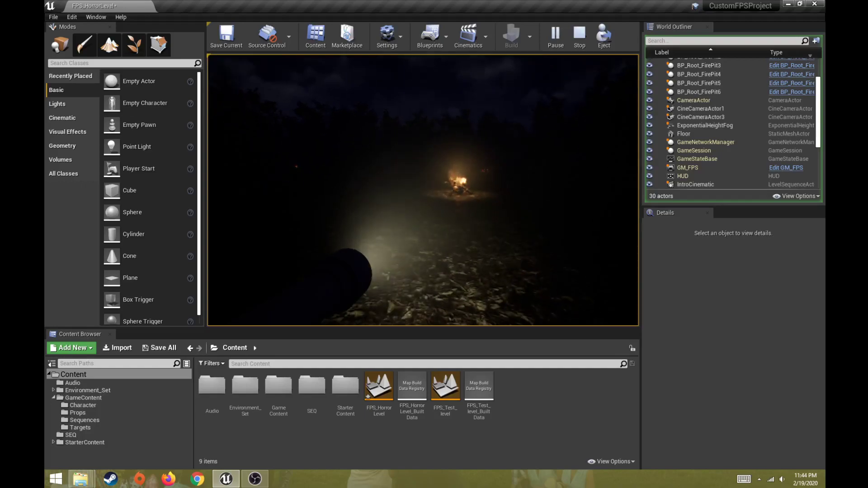
{"action": "key", "text": "Escape"}
Survey the dark forest level and its campfire from a distance in the editor viewport.
{"action": "right_click_drag", "start_coordinate": [262, 172], "coordinate": [239, 189]}
{"action": "scroll", "coordinate": [262, 171], "scroll_direction": "down", "scroll_amount": 3}
{"action": "key", "text": "s"}
{"action": "right_click_drag", "start_coordinate": [423, 190], "coordinate": [444, 164]}
{"action": "key", "text": "w"}
{"action": "key", "text": "a"}
{"action": "key", "text": "w"}
{"action": "right_click_drag", "start_coordinate": [224, 215], "coordinate": [211, 177]}
{"action": "key", "text": "w"}
{"action": "right_click_drag", "start_coordinate": [422, 190], "coordinate": [430, 172]}
{"action": "key", "text": "a"}
{"action": "right_click_drag", "start_coordinate": [354, 184], "coordinate": [327, 128]}
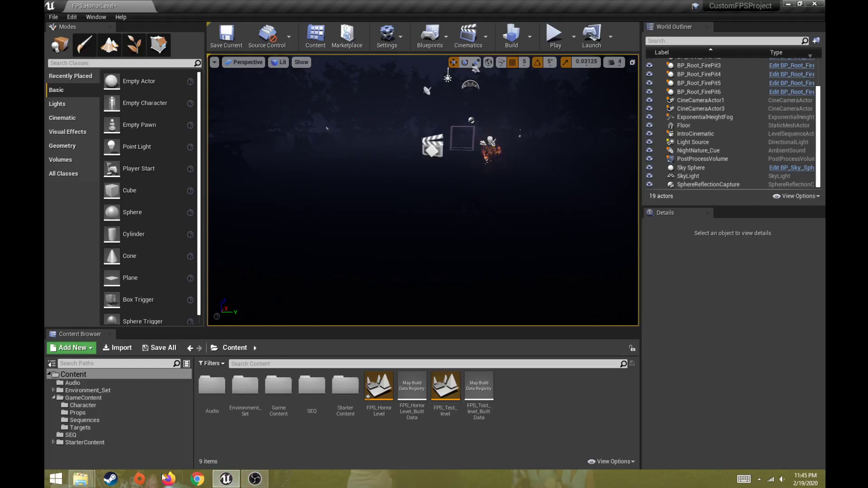
Show the project's Audio folder, and locate BirdsInNature.wav in the CustomFPSProject folder in File Explorer.
{"action": "left_click", "coordinate": [86, 383]}
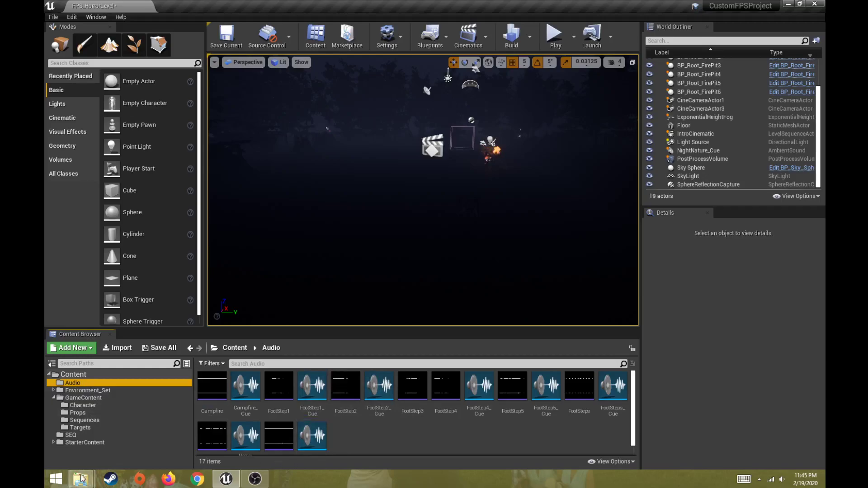
{"action": "mouse_move", "coordinate": [81, 483]}
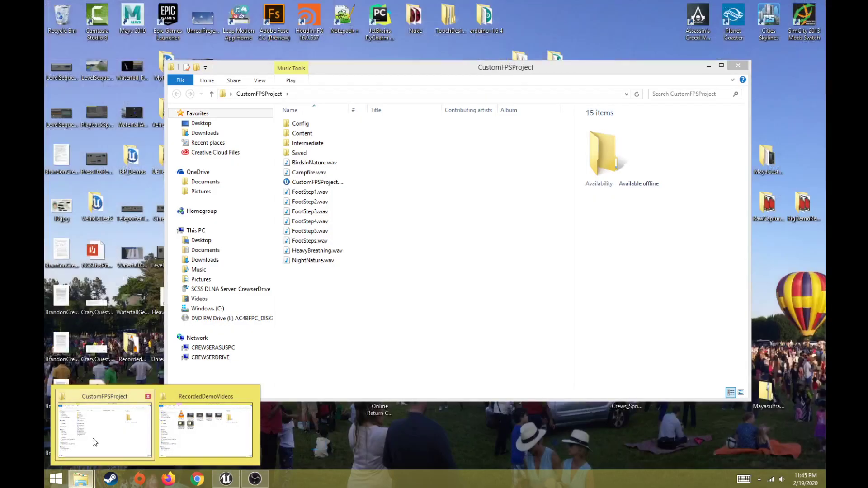
{"action": "left_click", "coordinate": [93, 438]}
{"action": "mouse_move", "coordinate": [428, 69]}
{"action": "left_mouse_down"}
{"action": "mouse_move", "coordinate": [430, 96]}
{"action": "mouse_move", "coordinate": [427, 80]}
{"action": "left_mouse_up"}
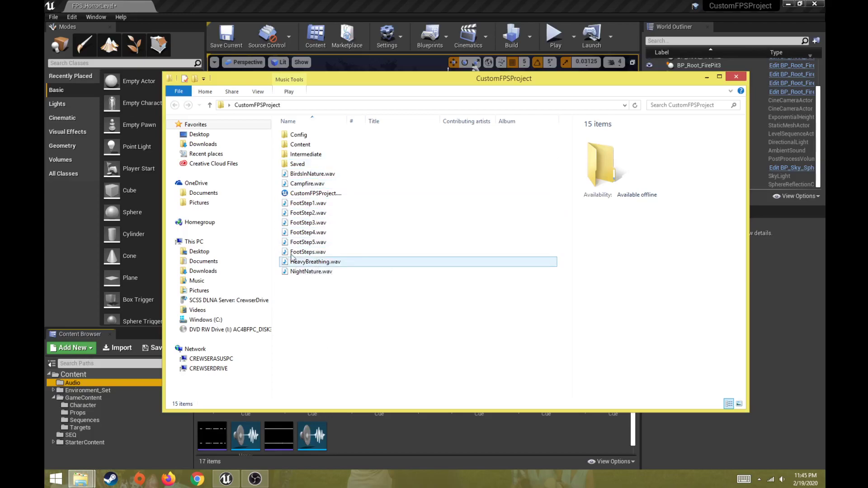
{"action": "left_click", "coordinate": [320, 177]}
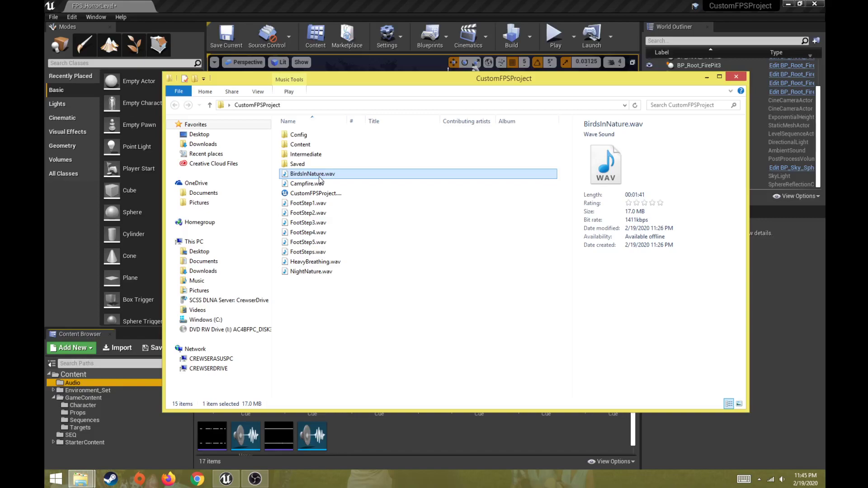
{"action": "left_click_drag", "start_coordinate": [391, 83], "coordinate": [413, 44]}
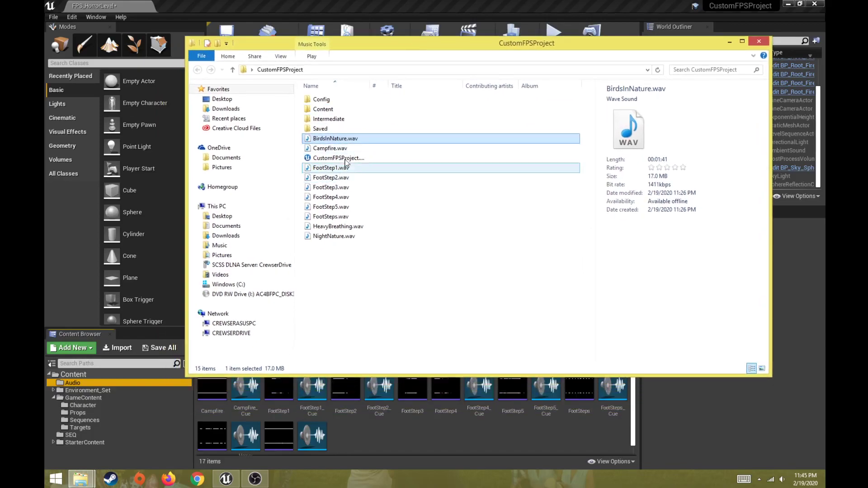
Import BirdsInNature.wav from the CustomFPSProject folder in File Explorer into the Unreal project's Audio folder.
{"action": "left_click", "coordinate": [361, 440]}
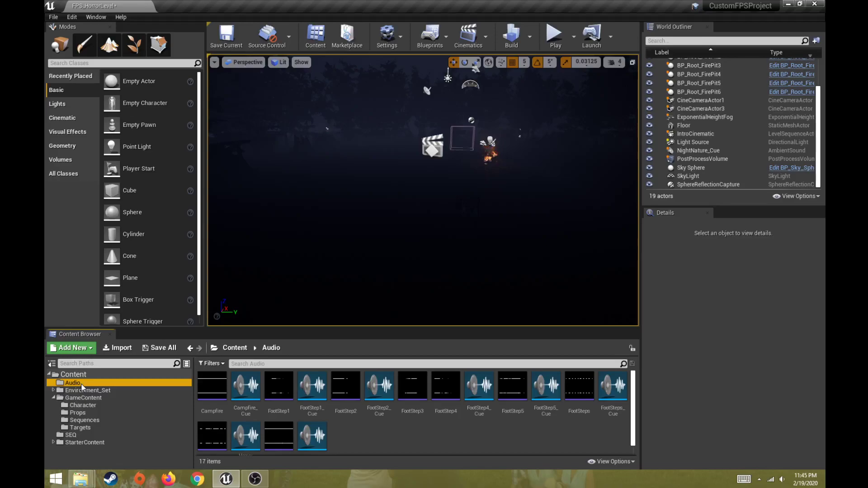
{"action": "left_click", "coordinate": [386, 443]}
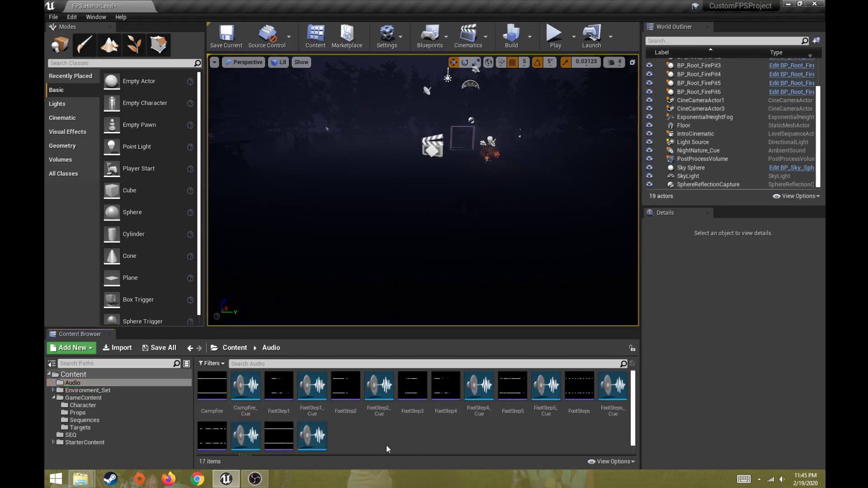
{"action": "mouse_move", "coordinate": [80, 479]}
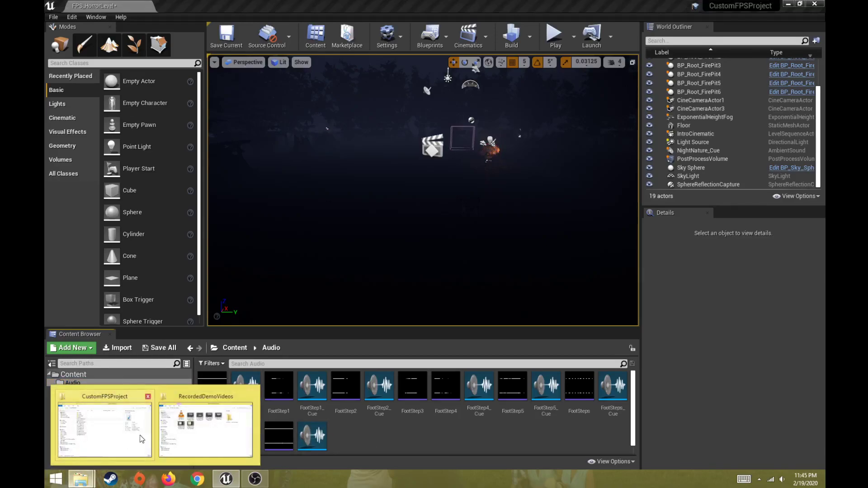
{"action": "left_click", "coordinate": [109, 435]}
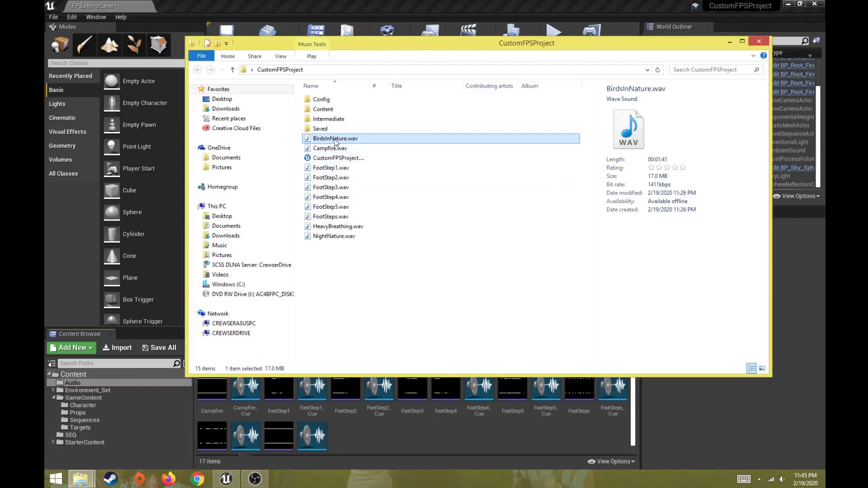
{"action": "left_click_drag", "start_coordinate": [337, 141], "coordinate": [394, 435]}
{"action": "left_click", "coordinate": [386, 460]}
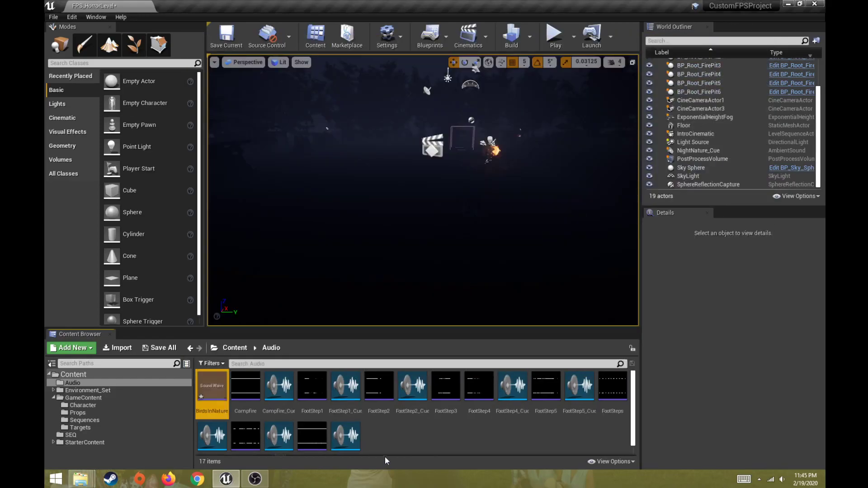
Preview the imported BirdsInNature sound wave and stop its playback.
{"action": "mouse_move", "coordinate": [210, 387]}
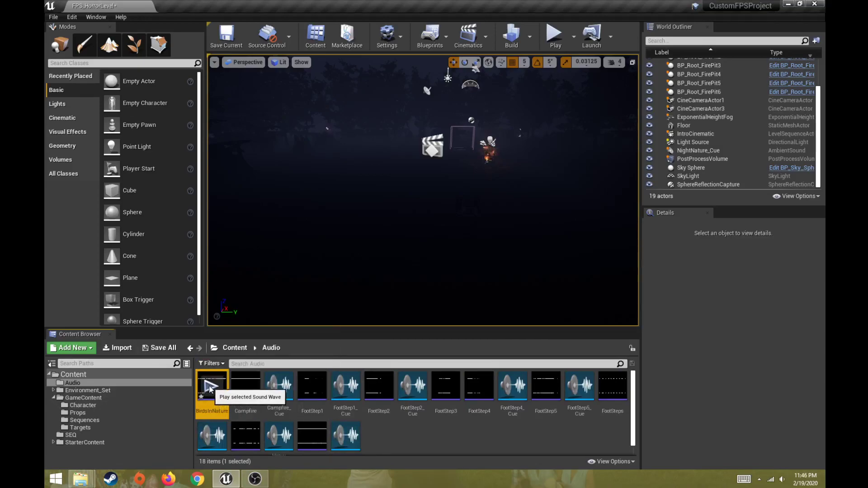
{"action": "left_click", "coordinate": [210, 388]}
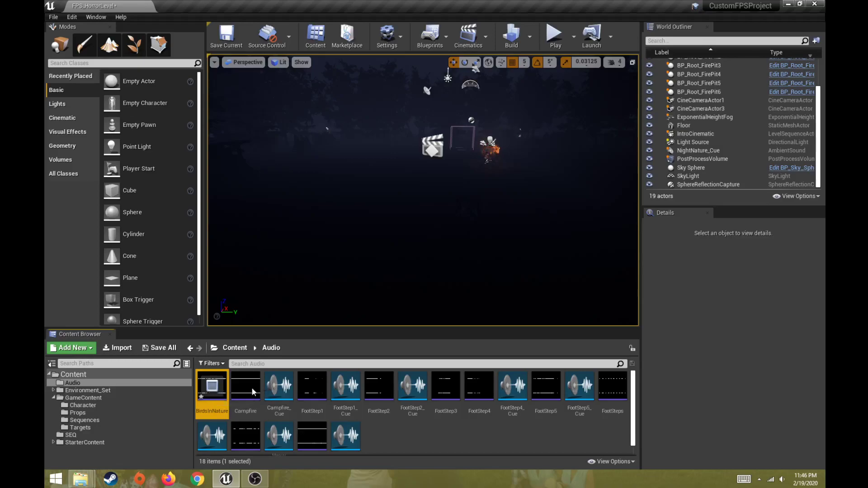
{"action": "left_click", "coordinate": [213, 390]}
{"action": "left_click", "coordinate": [455, 442]}
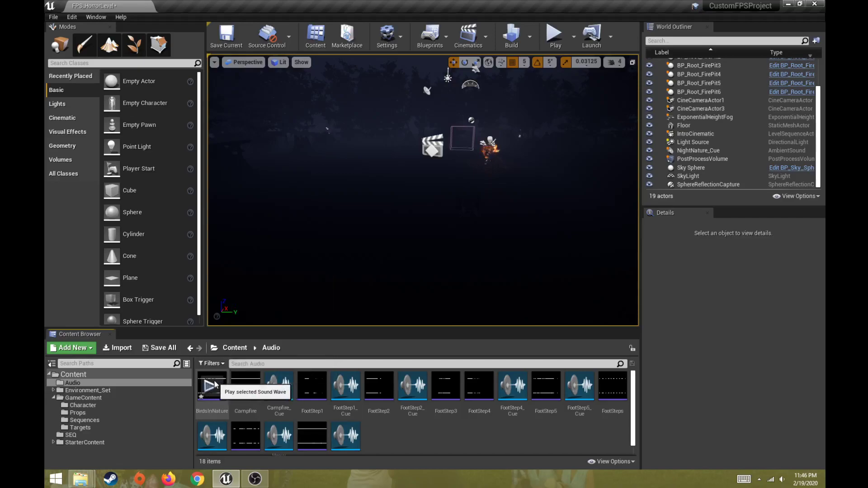
Create a sound cue from the BirdsInNature sound wave, keeping the suggested name BirdsInNature_Cue.
{"action": "mouse_move", "coordinate": [217, 395]}
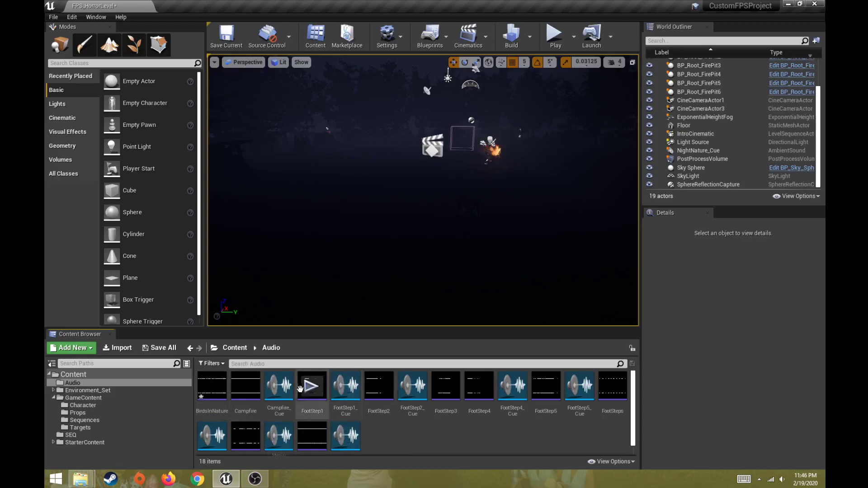
{"action": "left_click", "coordinate": [223, 397]}
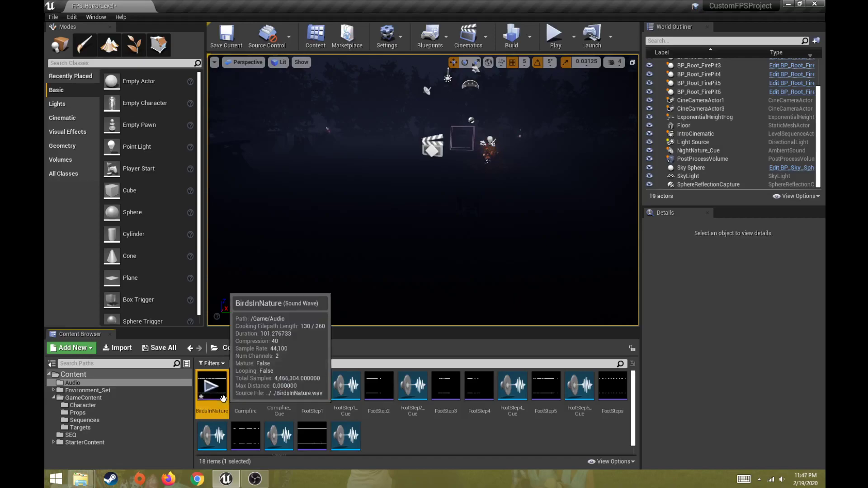
{"action": "right_click", "coordinate": [223, 397]}
{"action": "mouse_move", "coordinate": [219, 393]}
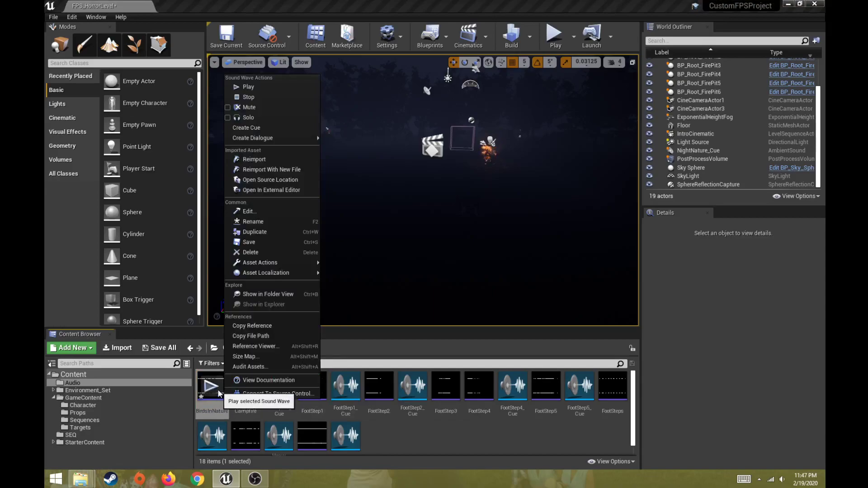
{"action": "left_click", "coordinate": [253, 128]}
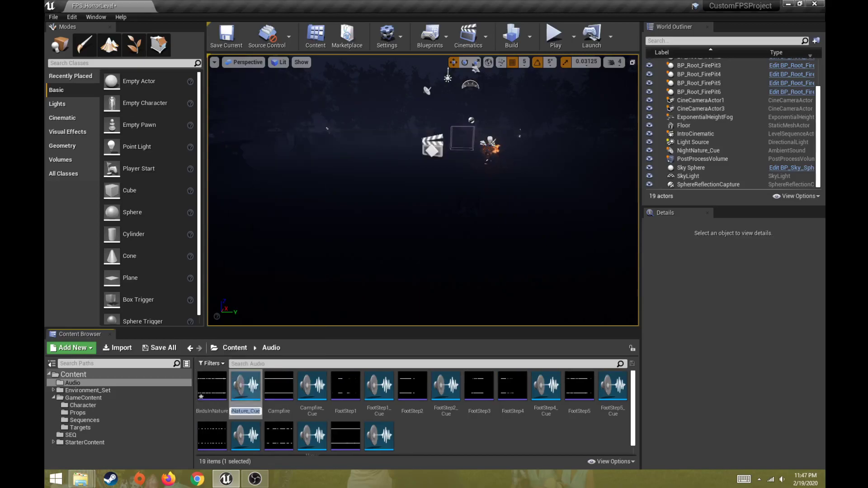
{"action": "key", "text": "Return"}
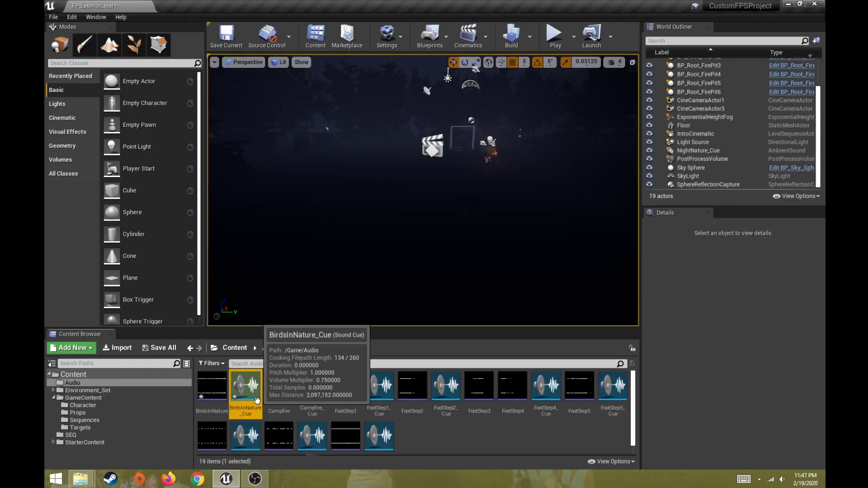
Open BirdsInNature_Cue for editing and move its Output node farther away from the Wave Player node.
{"action": "double_click", "coordinate": [257, 401]}
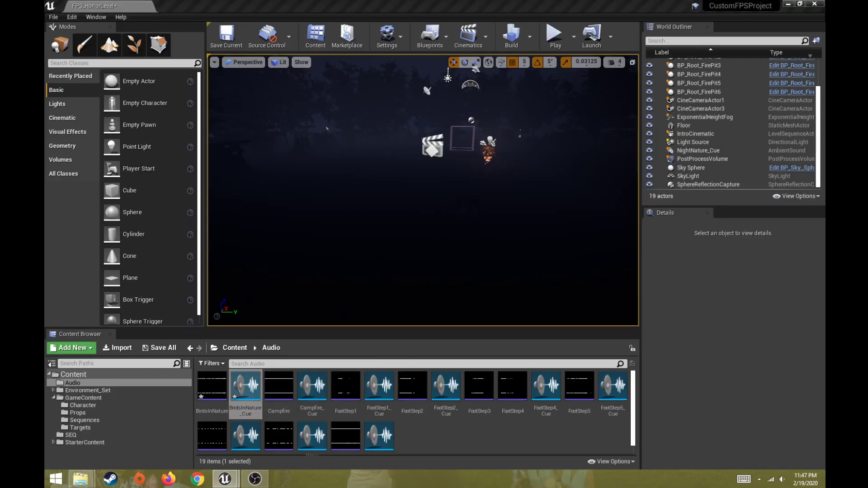
{"action": "left_click_drag", "start_coordinate": [662, 136], "coordinate": [265, 40]}
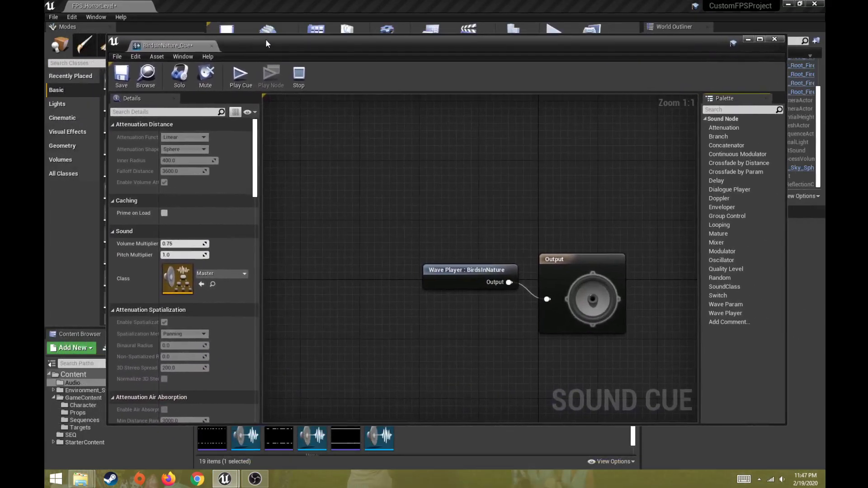
{"action": "right_click_drag", "start_coordinate": [440, 359], "coordinate": [397, 313]}
{"action": "left_click_drag", "start_coordinate": [417, 249], "coordinate": [536, 231]}
{"action": "double_click", "coordinate": [535, 257]}
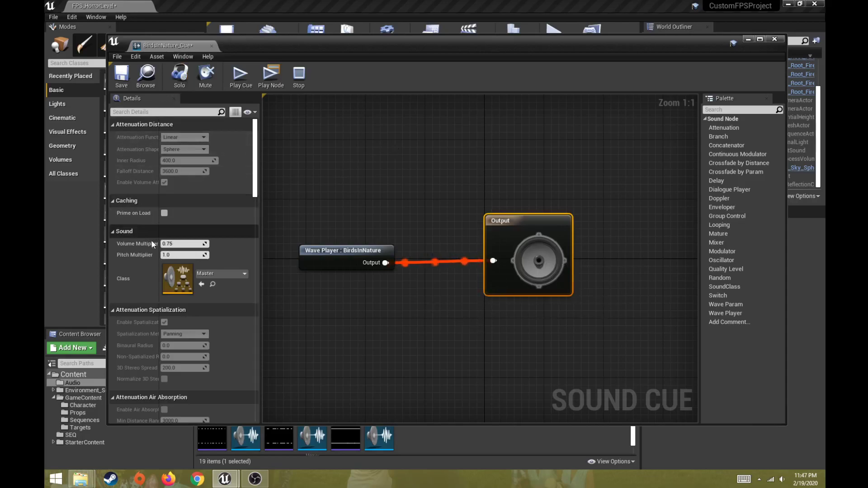
Try volume multipliers of 2, 0.1 and 0.25 on the sound cue, and restore the value to 0.75.
{"action": "left_click", "coordinate": [183, 244]}
{"action": "type", "text": "2"}
{"action": "key", "text": "Return"}
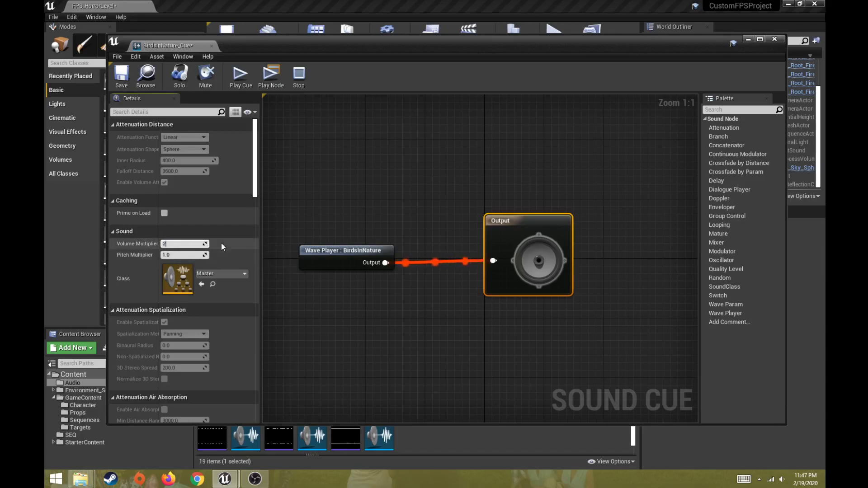
{"action": "left_click", "coordinate": [532, 259]}
{"action": "left_click", "coordinate": [199, 244]}
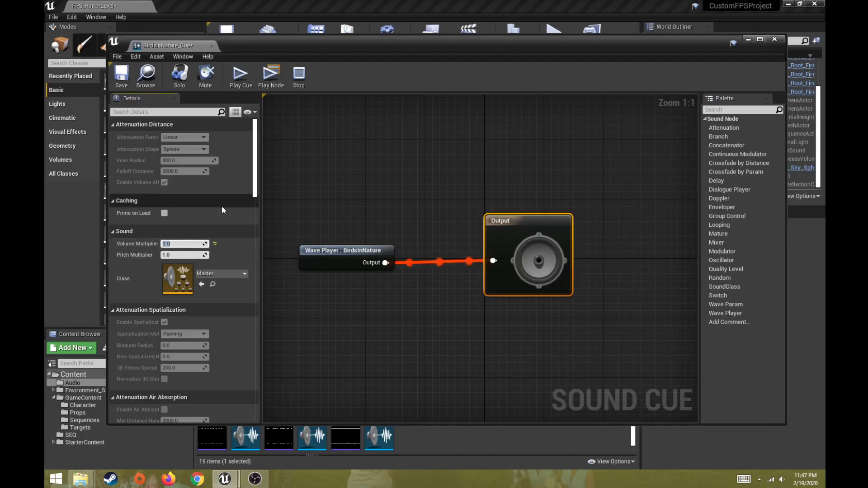
{"action": "type", "text": "0.1"}
{"action": "type", "text": "0.25"}
{"action": "key", "text": "Return"}
{"action": "type", "text": "0.75"}
{"action": "key", "text": "Return"}
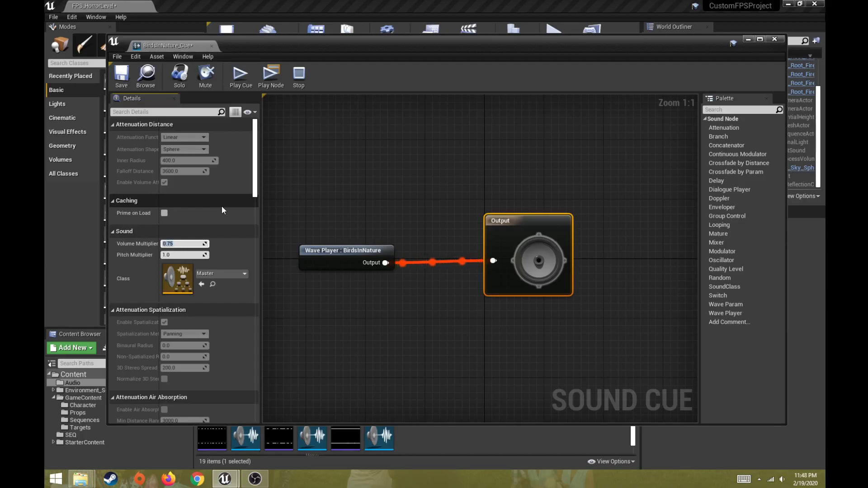
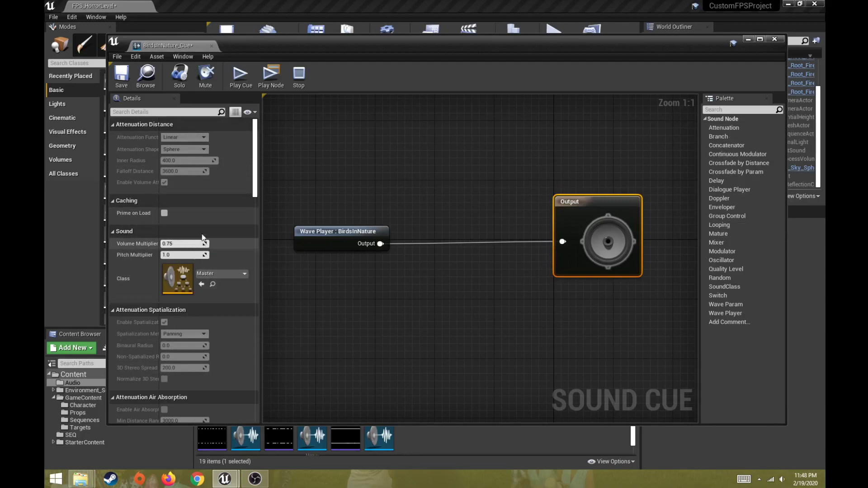
Find the cue's Attenuation settings and enable Override Attenuation.
{"action": "left_click", "coordinate": [164, 111]}
{"action": "type", "text": "override"}
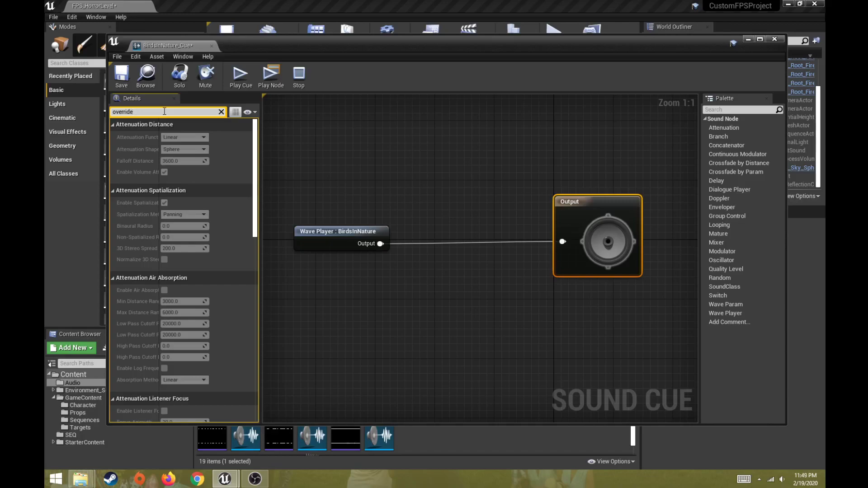
{"action": "left_click", "coordinate": [221, 112]}
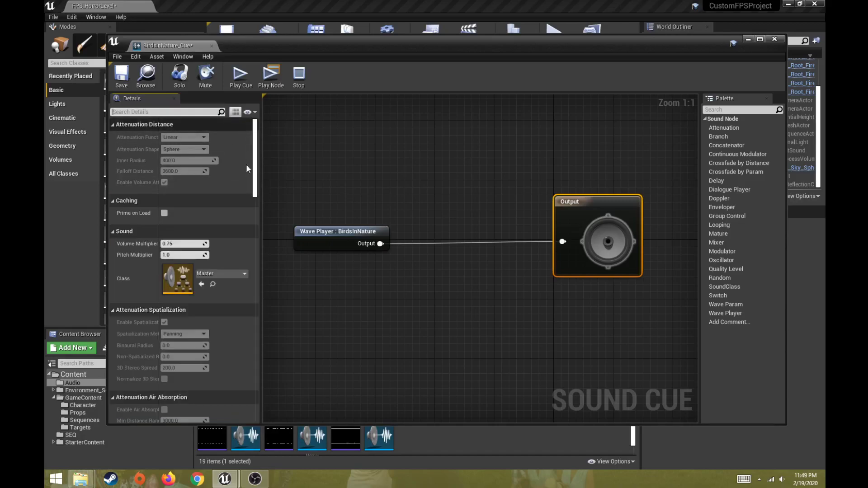
{"action": "left_click_drag", "start_coordinate": [255, 161], "coordinate": [260, 278]}
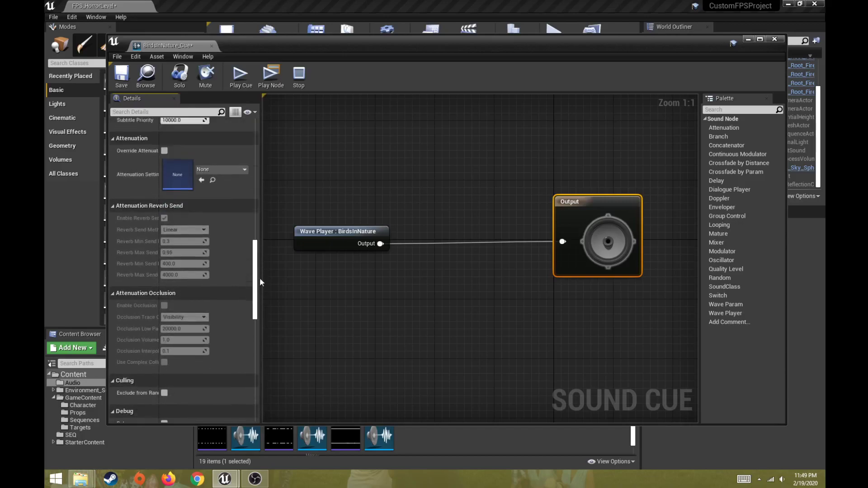
{"action": "left_click", "coordinate": [164, 151]}
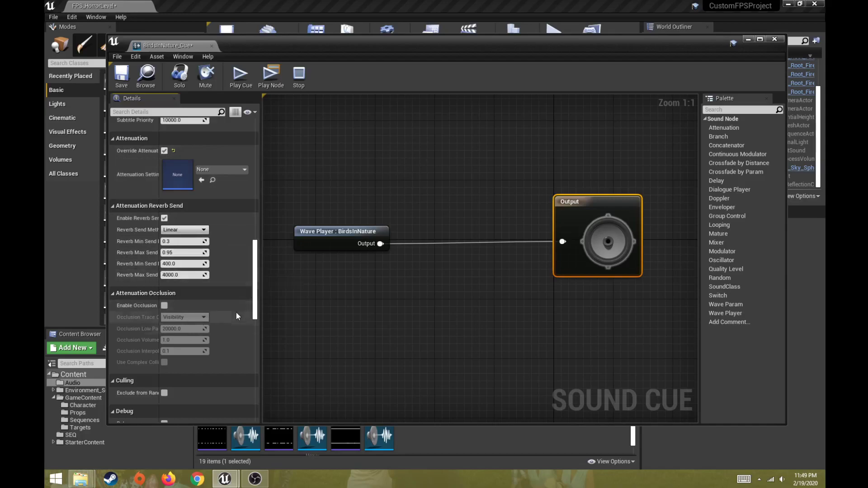
{"action": "scroll", "coordinate": [212, 307], "scroll_direction": "down", "scroll_amount": 10}
{"action": "scroll", "coordinate": [228, 319], "scroll_direction": "down", "scroll_amount": 5}
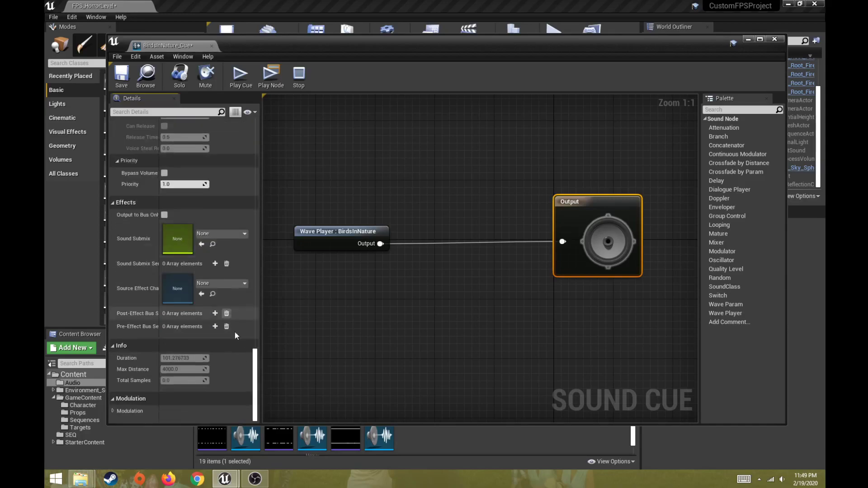
Return to the cue's Attenuation settings and disable Override Attenuation.
{"action": "scroll", "coordinate": [248, 176], "scroll_direction": "up", "scroll_amount": 15}
{"action": "left_click_drag", "start_coordinate": [271, 156], "coordinate": [266, 241]}
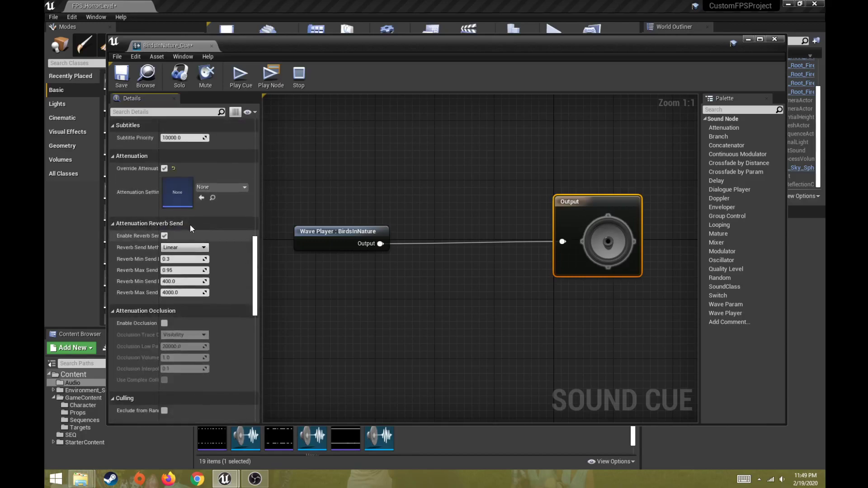
{"action": "left_click", "coordinate": [164, 169]}
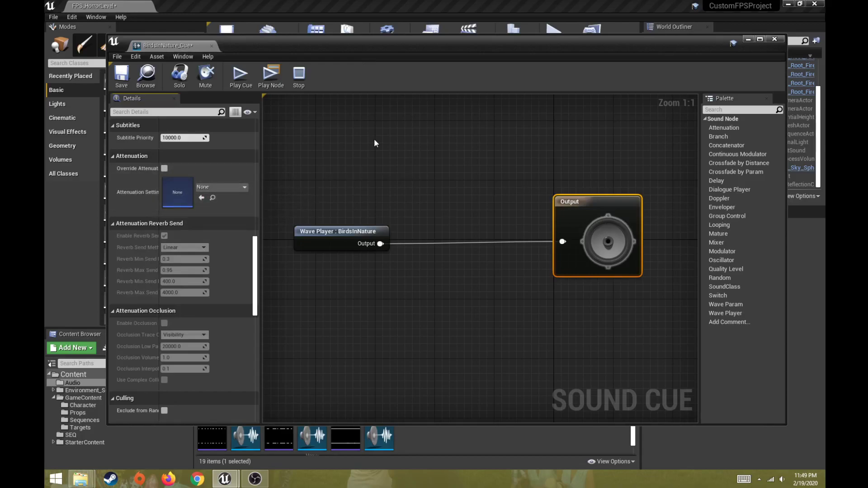
Add a Modulator node, wire it between the BirdsInNature Wave Player and the Output node, and play the cue.
{"action": "left_click_drag", "start_coordinate": [354, 235], "coordinate": [330, 227]}
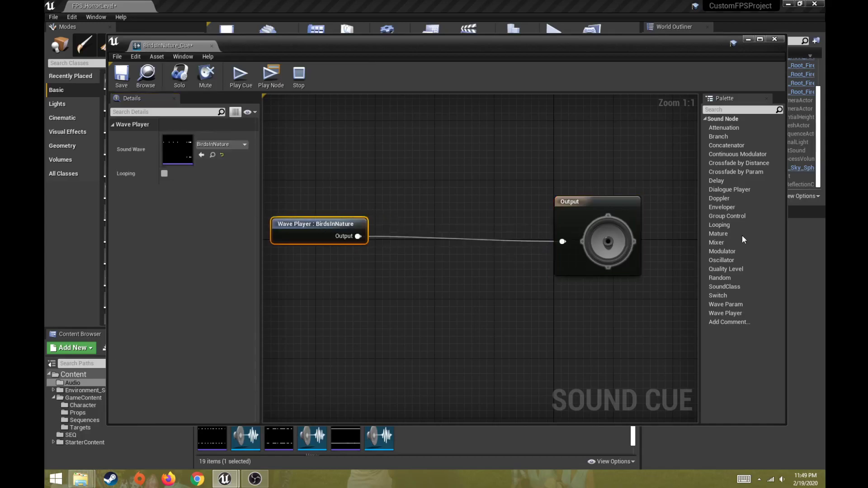
{"action": "left_click_drag", "start_coordinate": [727, 252], "coordinate": [428, 180]}
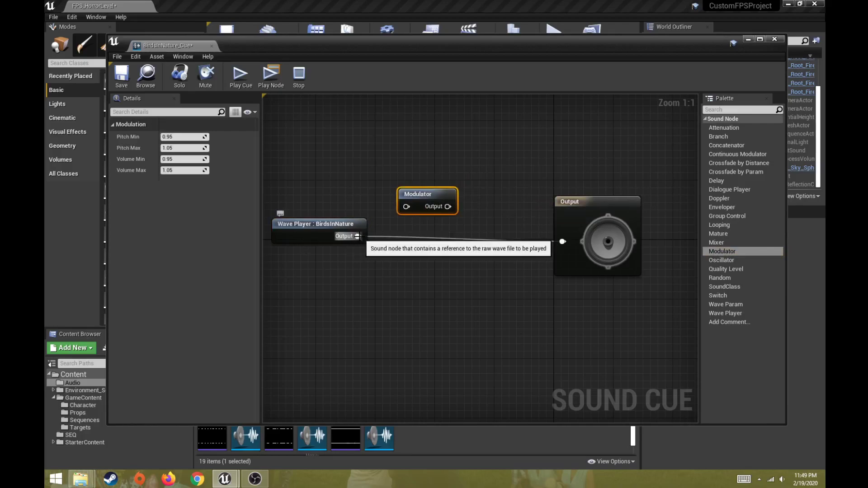
{"action": "left_click_drag", "start_coordinate": [357, 236], "coordinate": [585, 239]}
{"action": "left_click", "coordinate": [608, 248]}
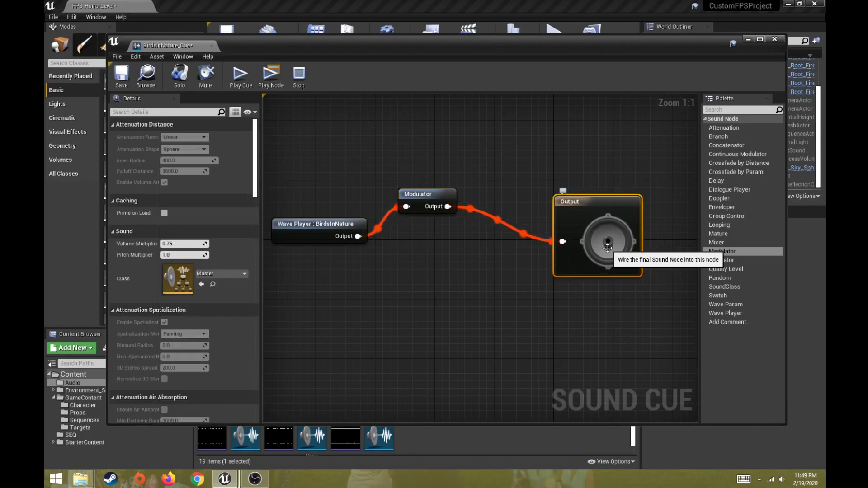
Try Modulator volume ranges of 1.8 to 2.0 and 0.2 to 0.5, and audition the cue.
{"action": "left_click", "coordinate": [421, 195]}
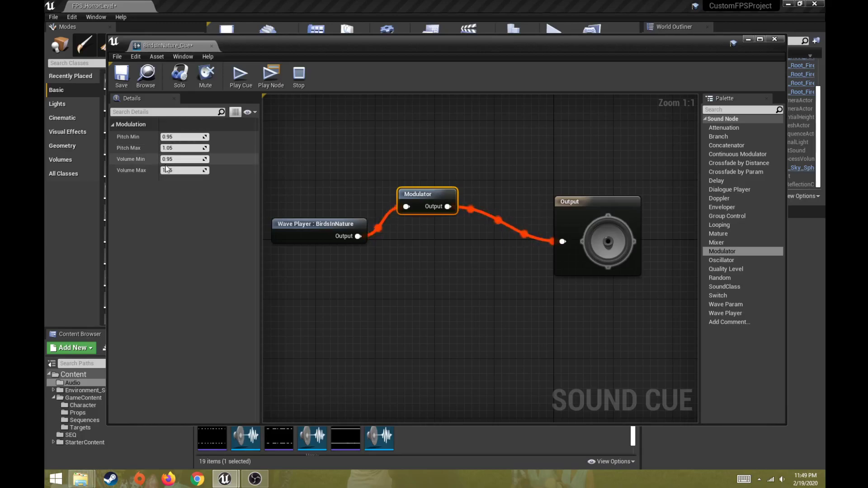
{"action": "left_click", "coordinate": [183, 159]}
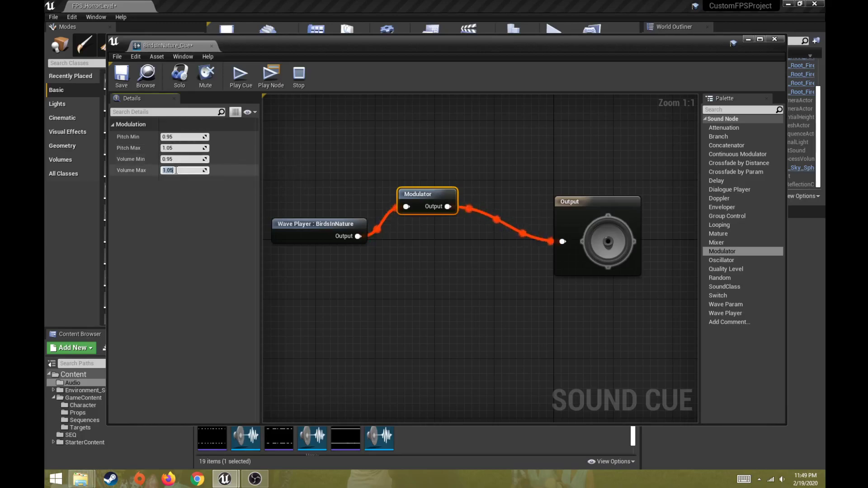
{"action": "key", "text": "Tab"}
{"action": "type", "text": "2.0"}
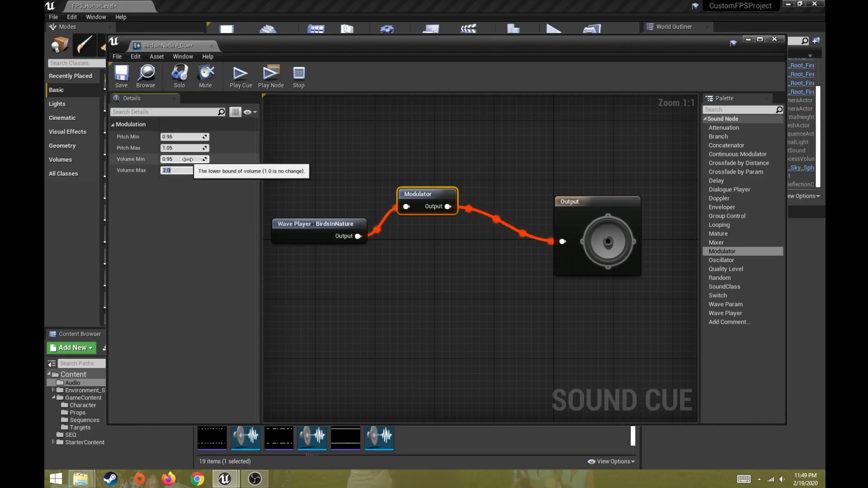
{"action": "key", "text": "Return"}
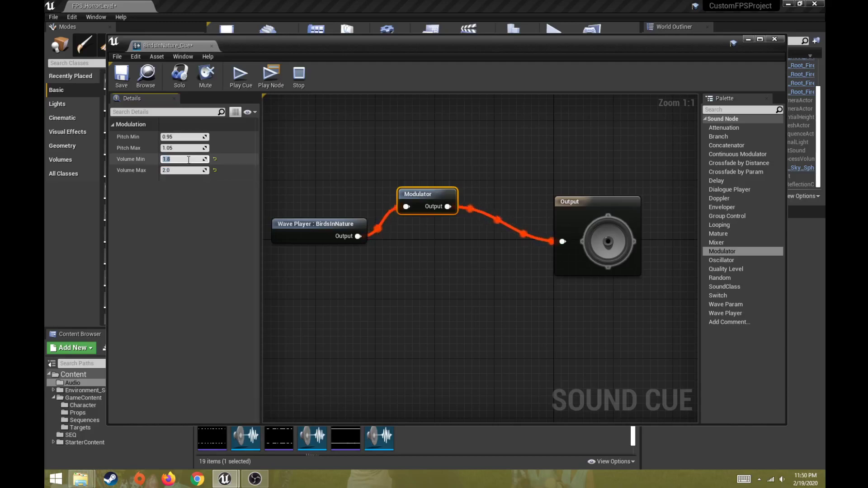
{"action": "type", "text": "0.2"}
{"action": "left_click", "coordinate": [175, 171]}
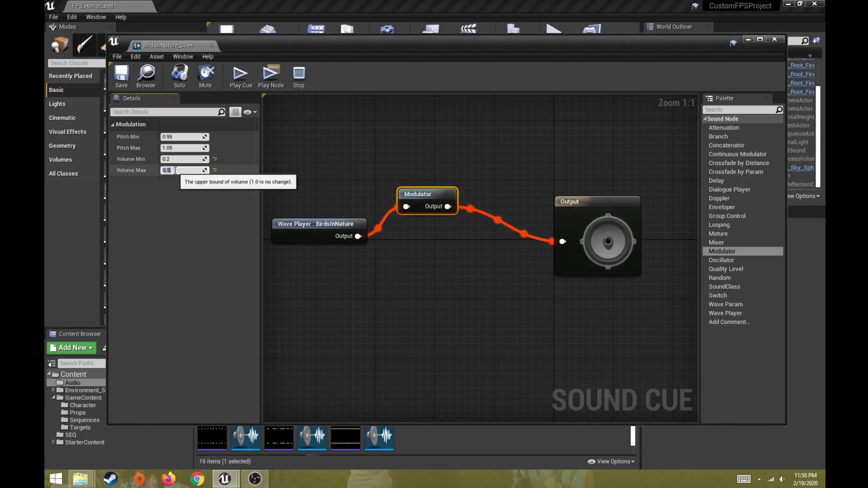
{"action": "left_click", "coordinate": [601, 233]}
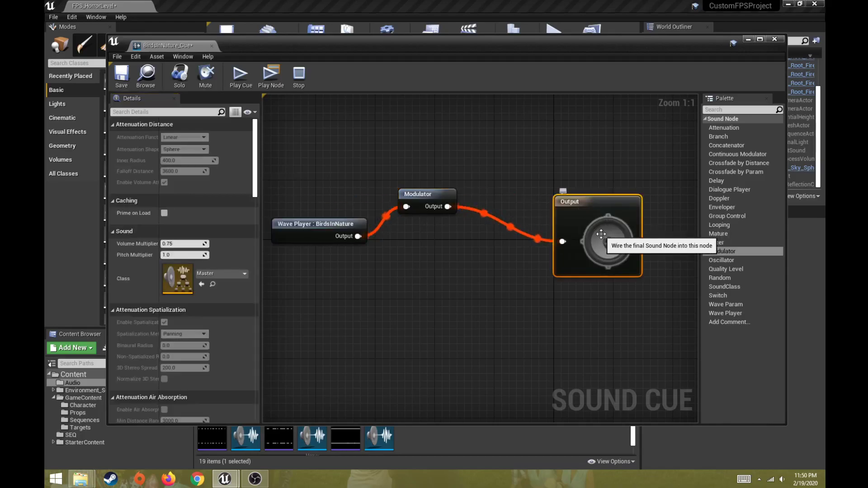
Try a Modulator Volume Min of 2.0 and play the cue again.
{"action": "left_click", "coordinate": [436, 193]}
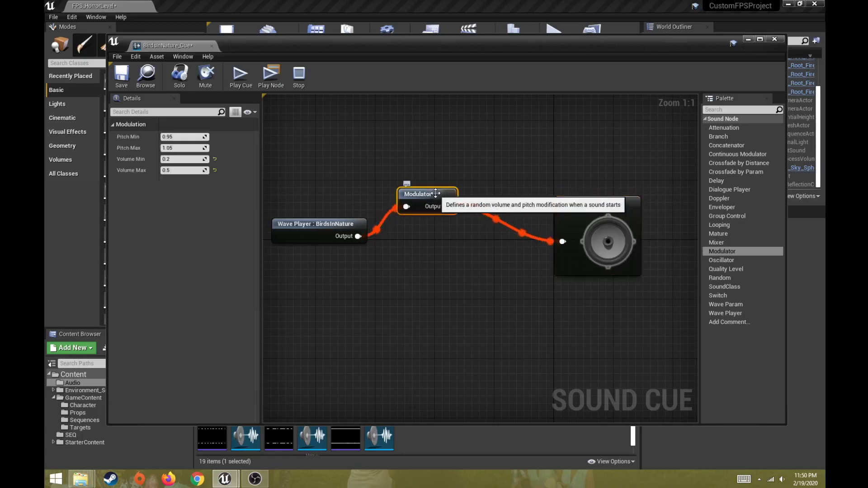
{"action": "left_click", "coordinate": [179, 159]}
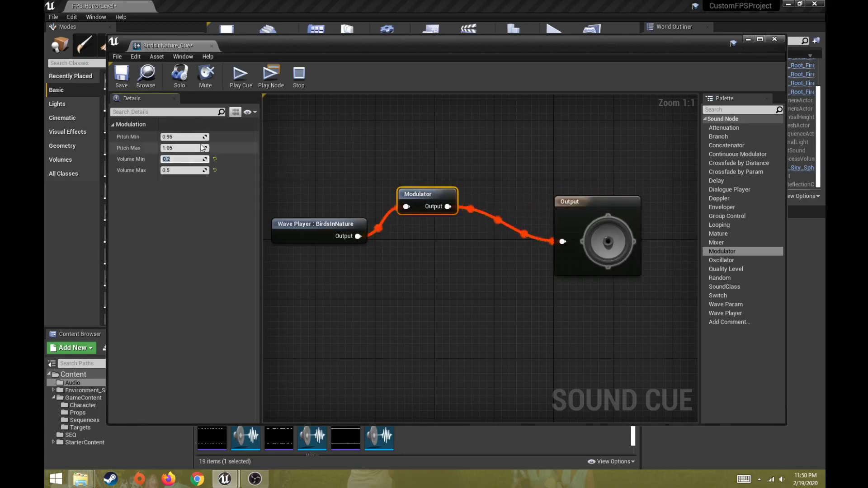
{"action": "type", "text": "2"}
{"action": "key", "text": "Tab"}
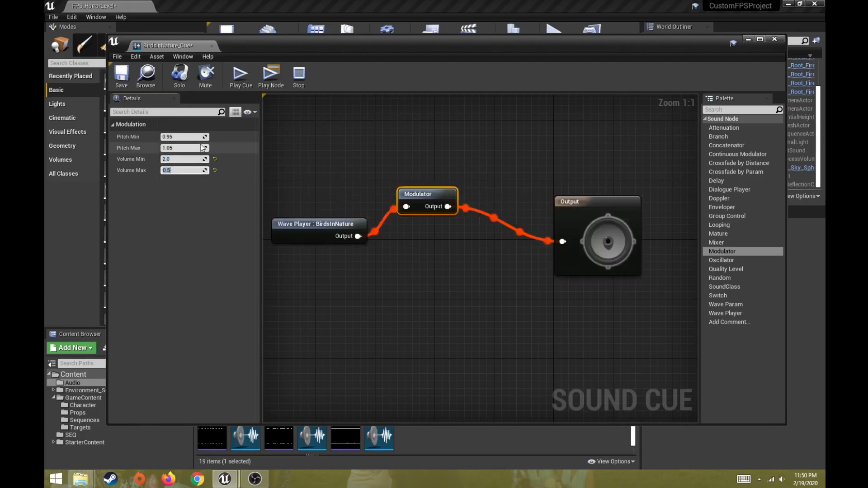
{"action": "left_click", "coordinate": [611, 247]}
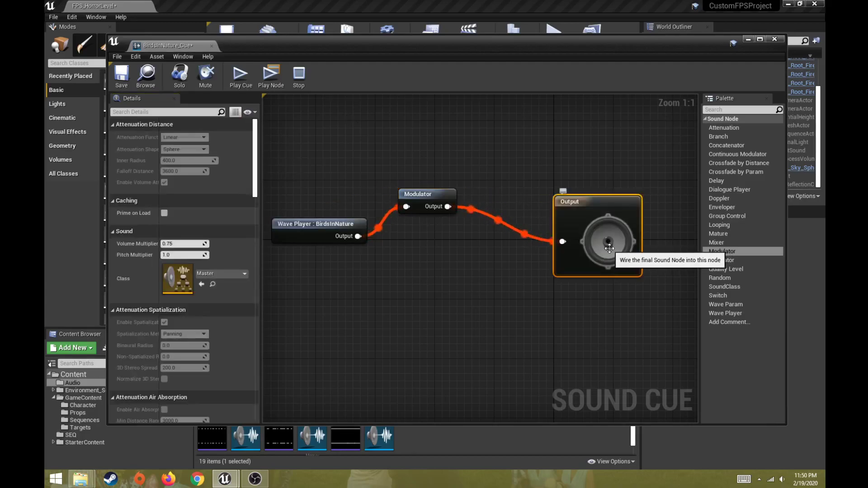
Set the Modulator's Volume Min and Volume Max both to 1.0 and play the cue.
{"action": "left_click", "coordinate": [411, 195]}
{"action": "left_click", "coordinate": [177, 159]}
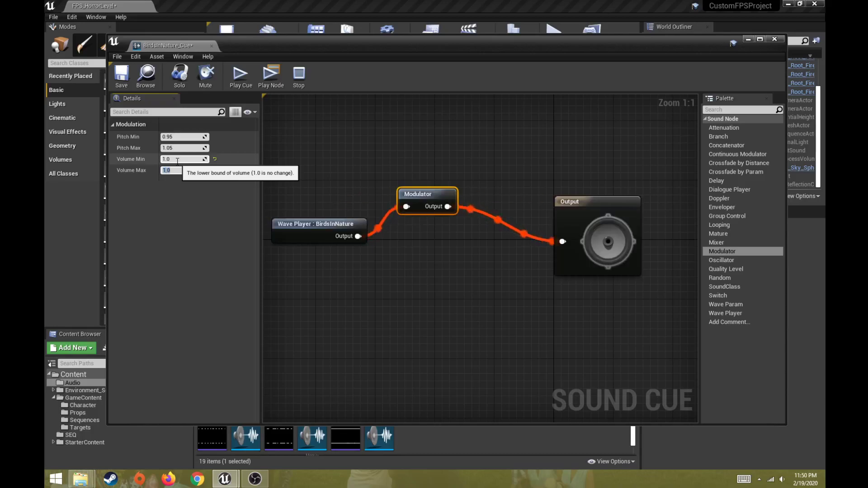
{"action": "left_click", "coordinate": [617, 246]}
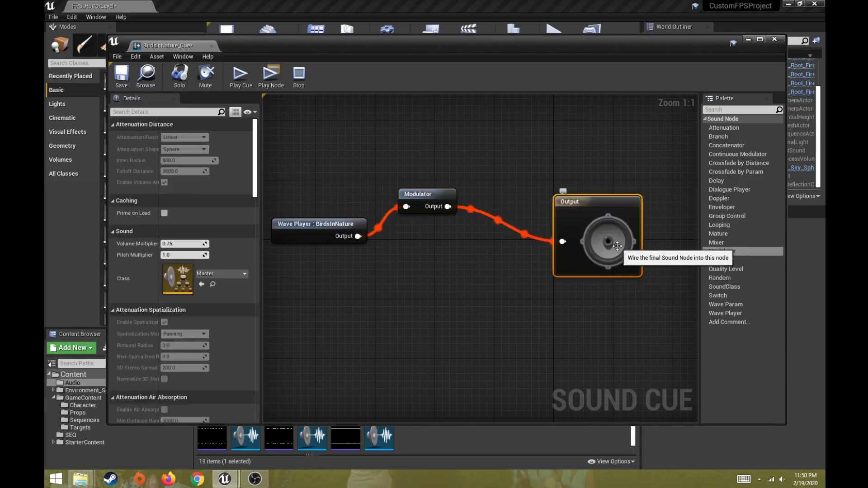
Try 5.0 for both the Modulator's Pitch Min and Pitch Max, and listen to the cue.
{"action": "left_click", "coordinate": [433, 194]}
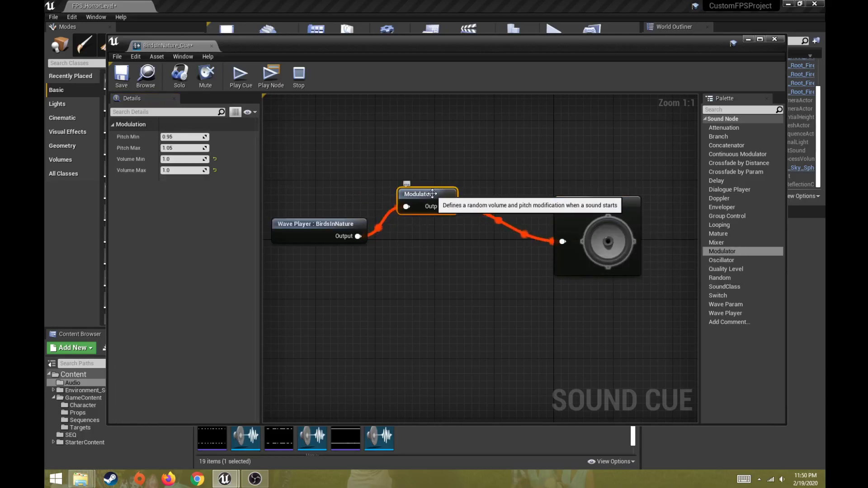
{"action": "left_click", "coordinate": [181, 147]}
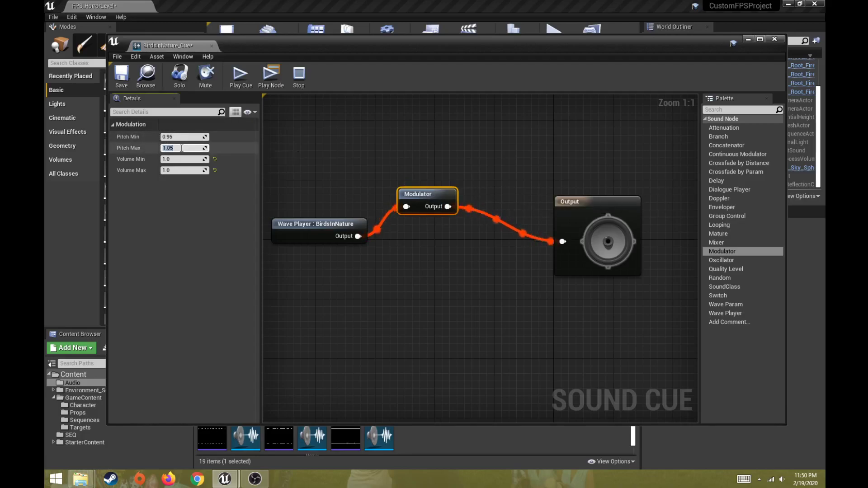
{"action": "type", "text": "5"}
{"action": "left_click", "coordinate": [181, 137]}
{"action": "type", "text": "5"}
{"action": "key", "text": "Return"}
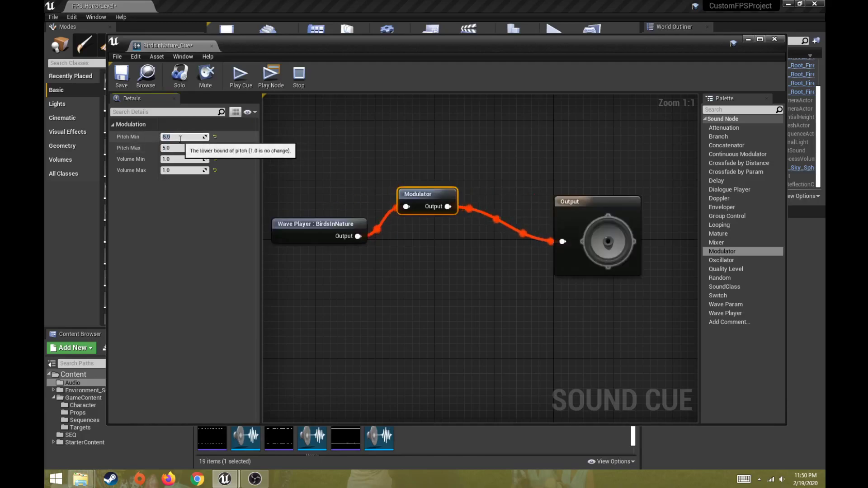
{"action": "left_click", "coordinate": [605, 239]}
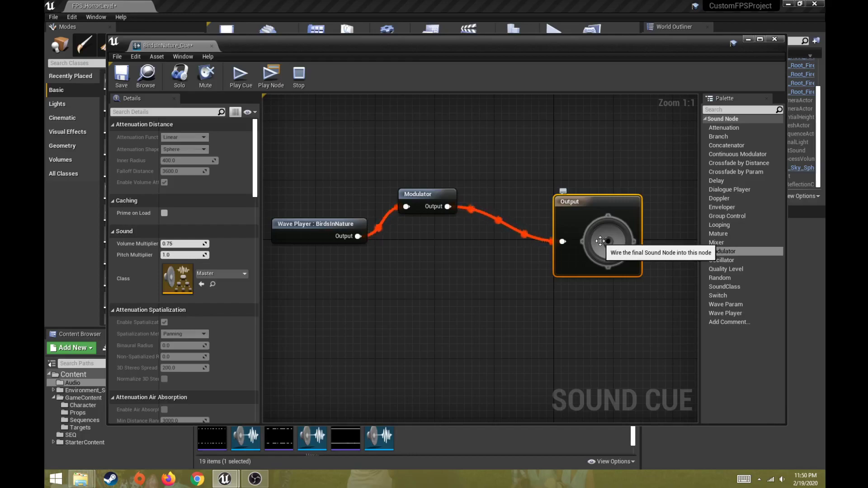
Set the Modulator's Pitch Min and Pitch Max both to 0.2 and play the cue.
{"action": "left_click", "coordinate": [428, 194]}
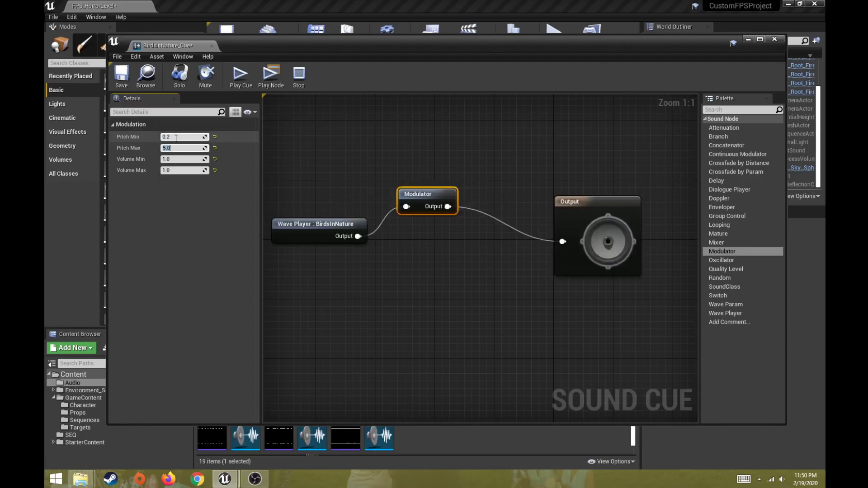
{"action": "key", "text": "Return"}
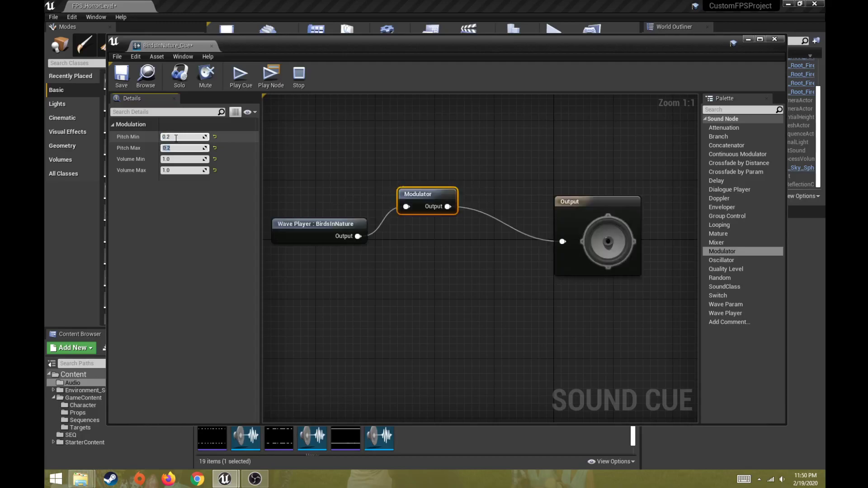
{"action": "double_click", "coordinate": [614, 244]}
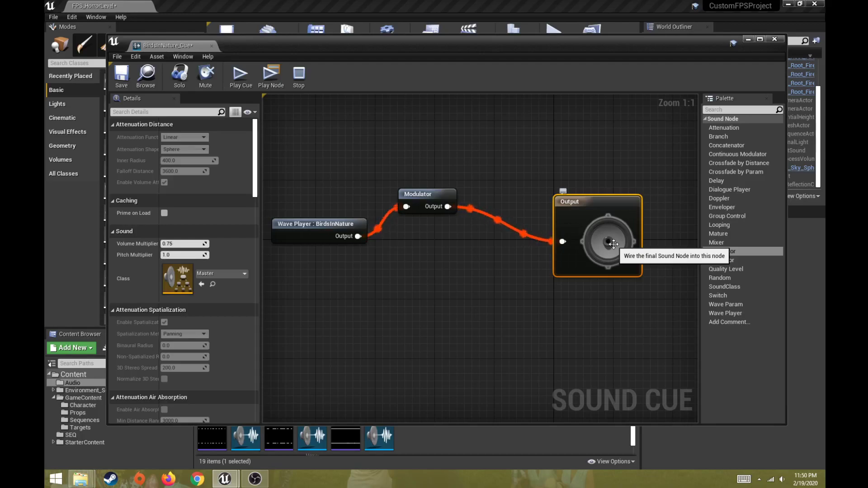
Line up the Wave Player and Modulator nodes in a row and move the Output node farther away to make room.
{"action": "left_click", "coordinate": [425, 194]}
{"action": "mouse_move", "coordinate": [426, 194]}
{"action": "left_mouse_down"}
{"action": "mouse_move", "coordinate": [409, 208]}
{"action": "mouse_move", "coordinate": [423, 192]}
{"action": "mouse_move", "coordinate": [418, 201]}
{"action": "left_mouse_up"}
{"action": "left_click_drag", "start_coordinate": [332, 220], "coordinate": [323, 200]}
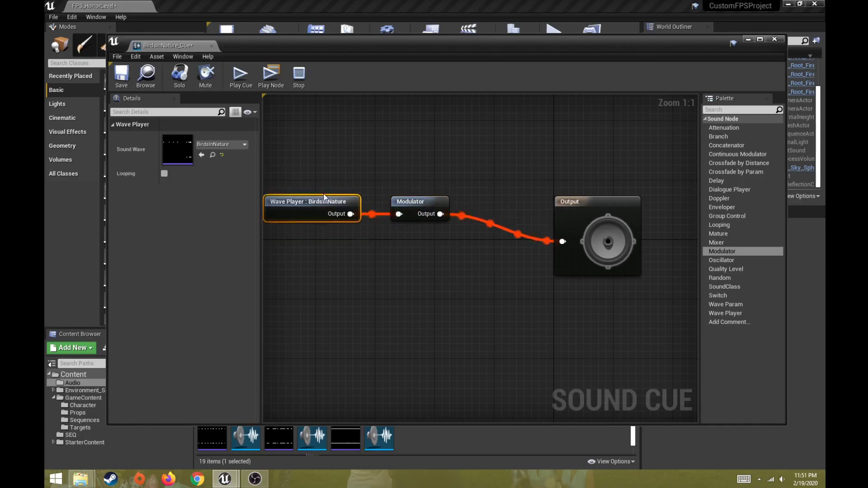
{"action": "left_click", "coordinate": [436, 199]}
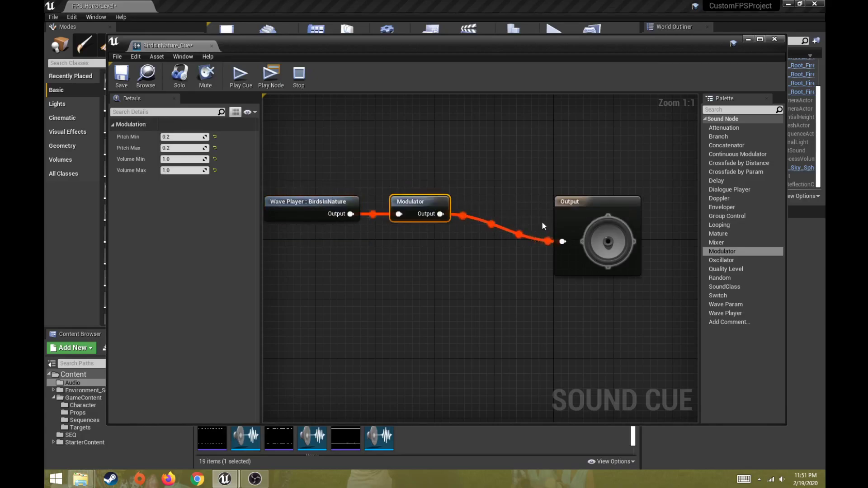
{"action": "left_click_drag", "start_coordinate": [602, 202], "coordinate": [631, 184]}
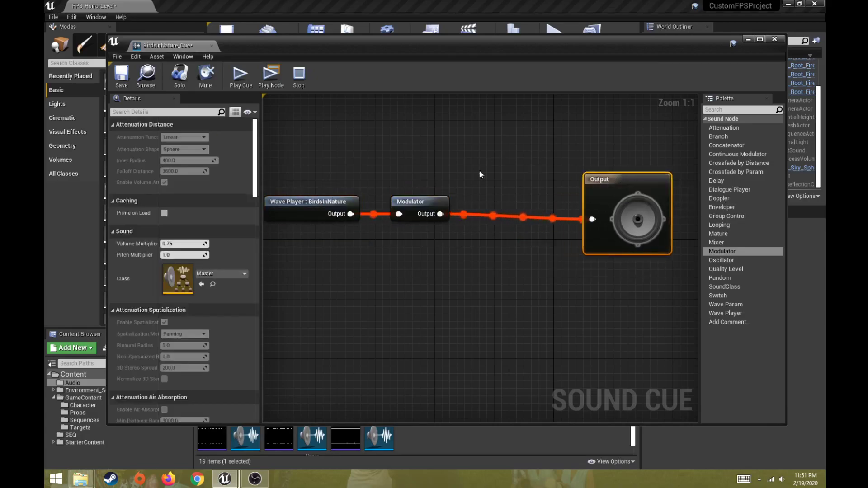
Add a Looping node, wire it between the Modulator and the Output node, and play the cue.
{"action": "mouse_move", "coordinate": [399, 170]}
{"action": "right_mouse_down"}
{"action": "mouse_move", "coordinate": [434, 165]}
{"action": "mouse_move", "coordinate": [406, 173]}
{"action": "right_mouse_up"}
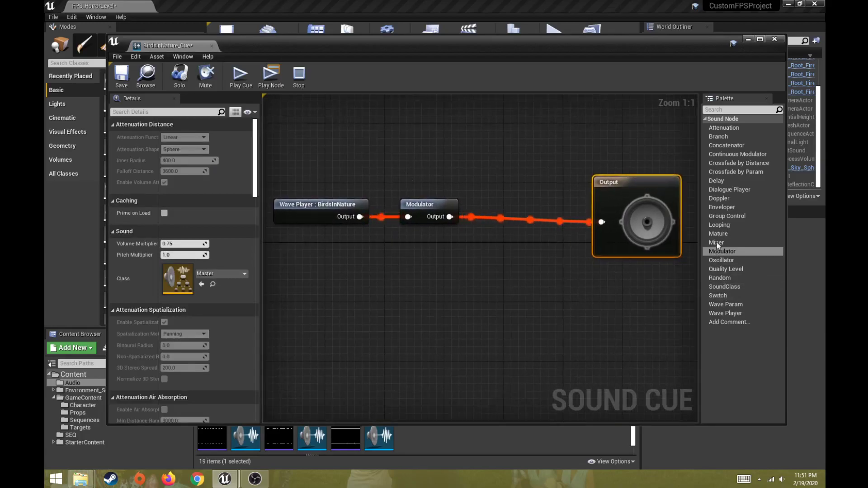
{"action": "left_click", "coordinate": [731, 225]}
{"action": "left_click_drag", "start_coordinate": [732, 225], "coordinate": [487, 182]}
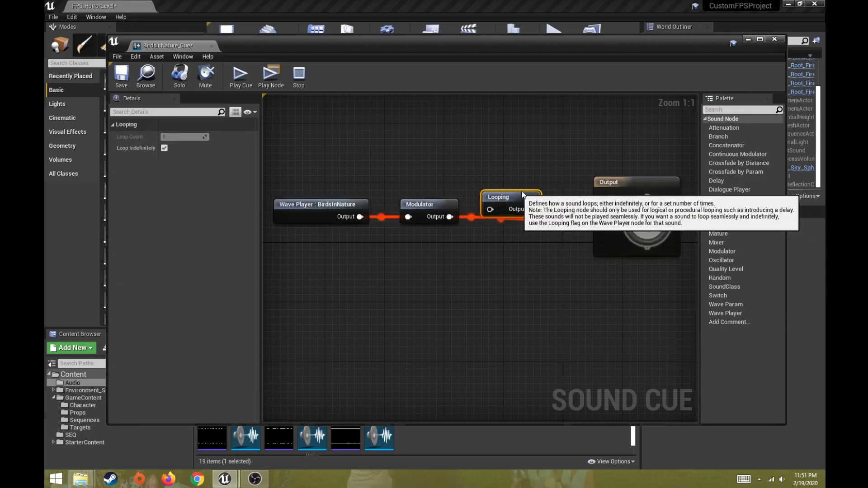
{"action": "left_click_drag", "start_coordinate": [449, 217], "coordinate": [601, 222]}
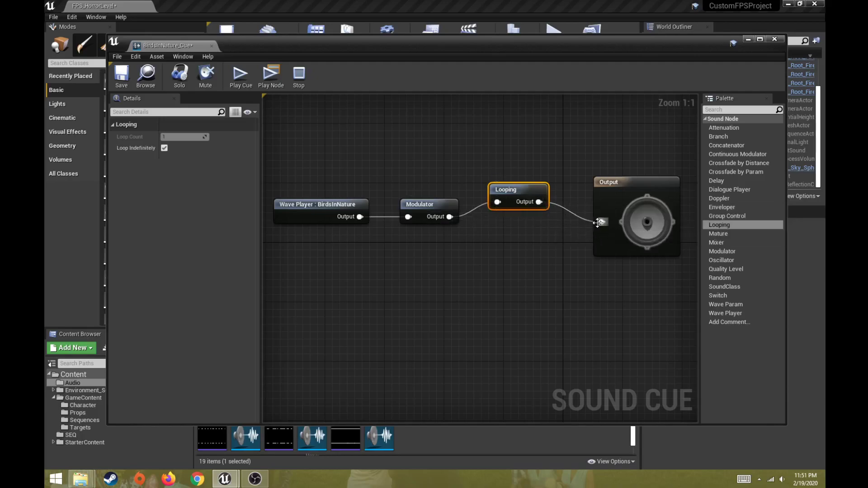
{"action": "left_click", "coordinate": [648, 222]}
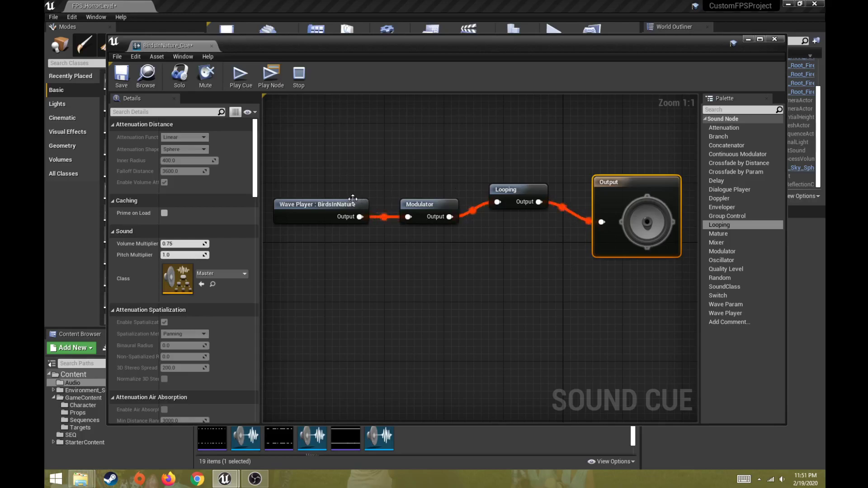
Align the Looping node in a straight row with the Wave Player and Modulator nodes.
{"action": "left_click", "coordinate": [334, 205]}
{"action": "left_click", "coordinate": [429, 206]}
{"action": "left_click_drag", "start_coordinate": [500, 193], "coordinate": [500, 208]}
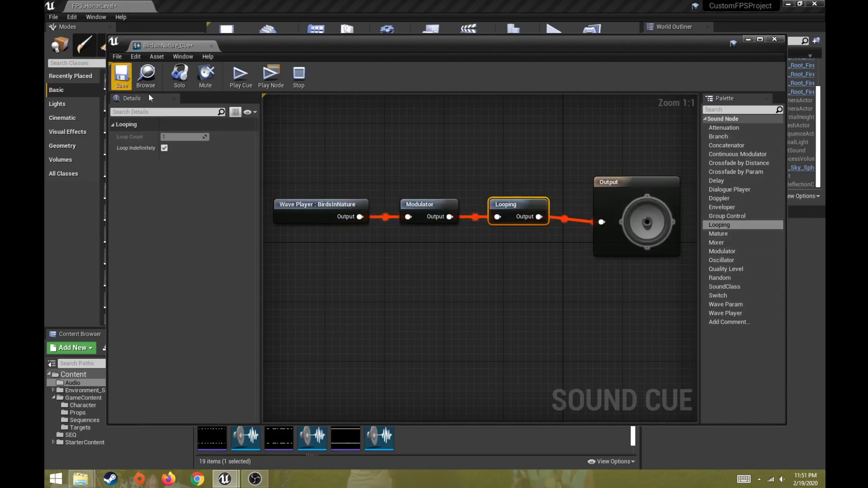
Save BirdsInNature_Cue and close its editor.
{"action": "left_click", "coordinate": [122, 77]}
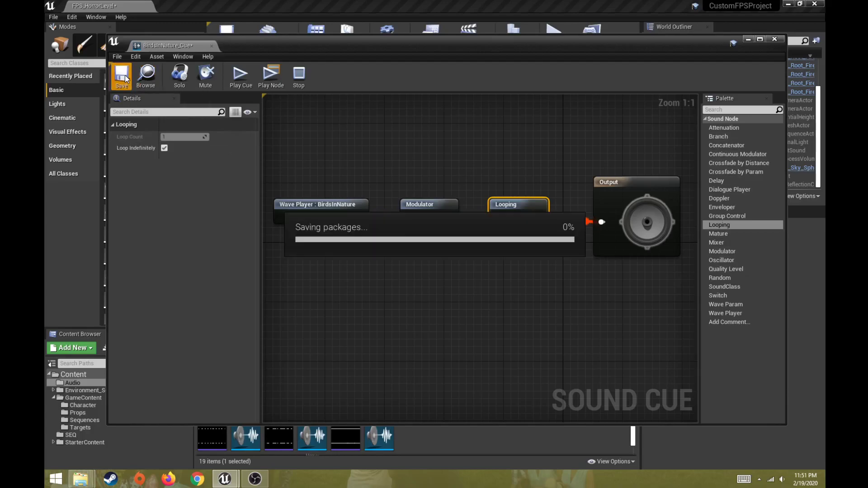
{"action": "key", "text": "space"}
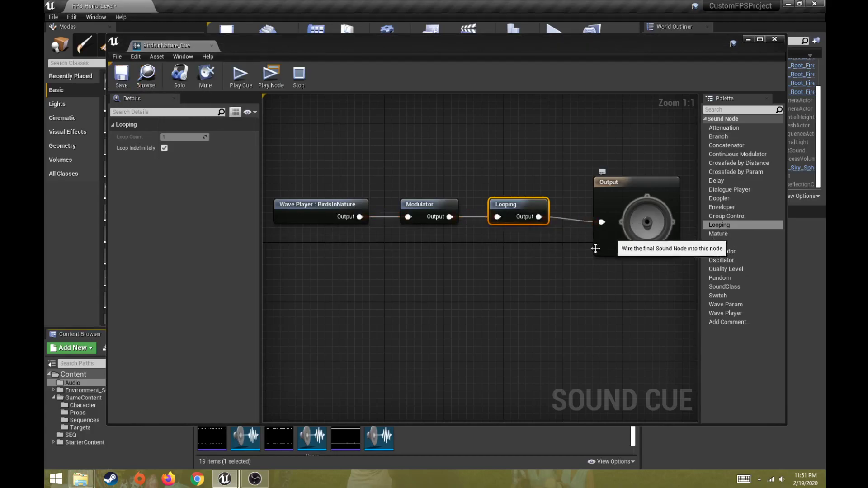
{"action": "left_click", "coordinate": [774, 40]}
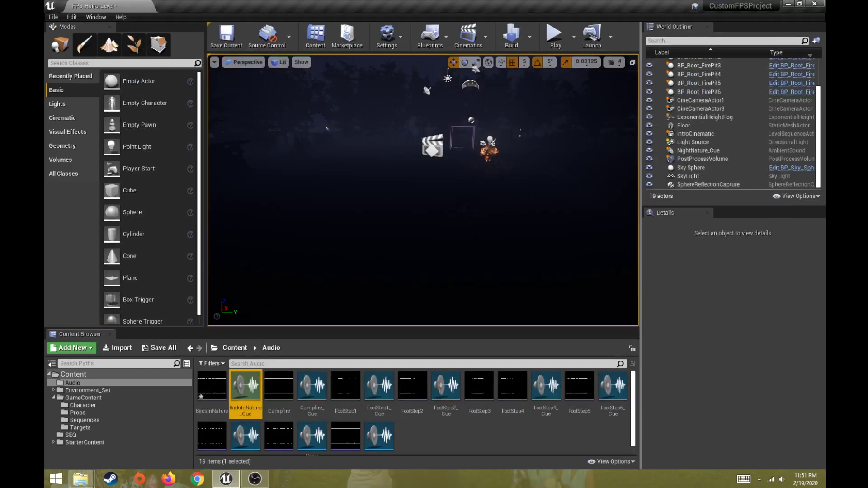
Place BirdsInNature_Cue from the Audio folder into the level as an ambient sound in the open area.
{"action": "mouse_move", "coordinate": [250, 393]}
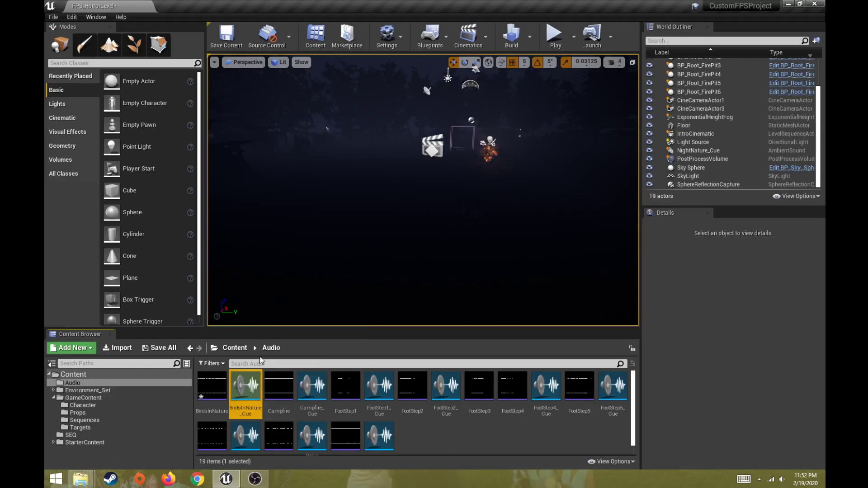
{"action": "right_click_drag", "start_coordinate": [312, 239], "coordinate": [299, 256]}
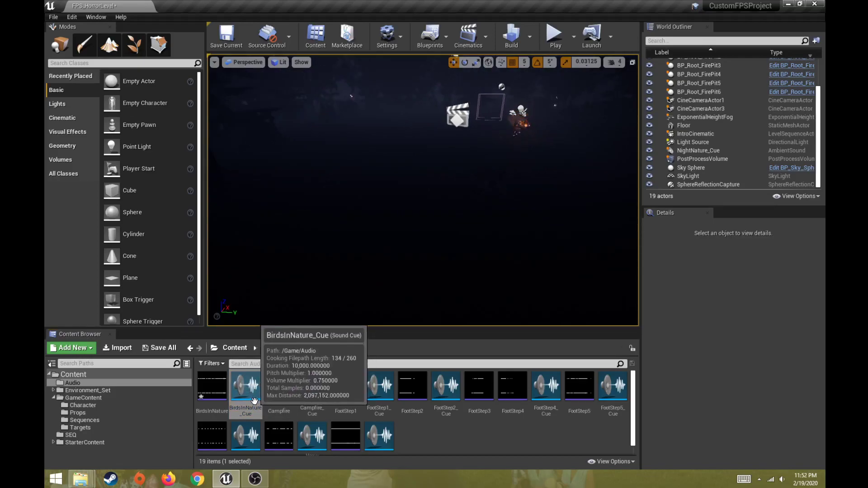
{"action": "left_click_drag", "start_coordinate": [256, 397], "coordinate": [428, 181]}
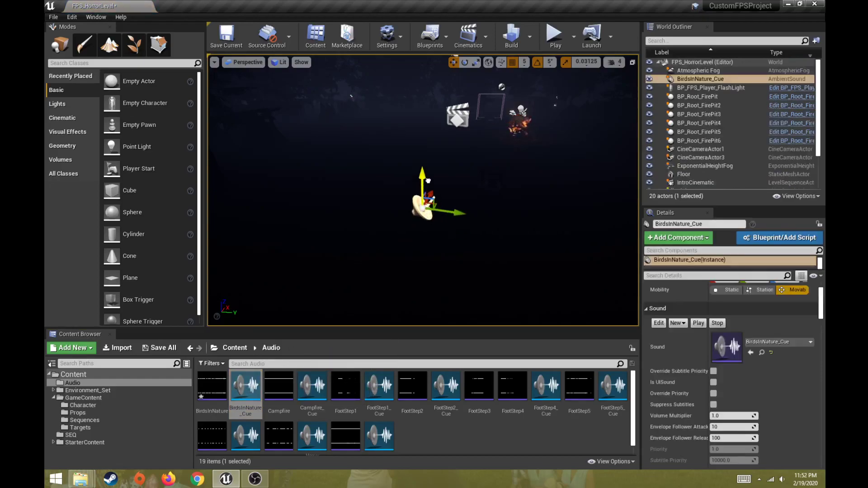
{"action": "key", "text": "w"}
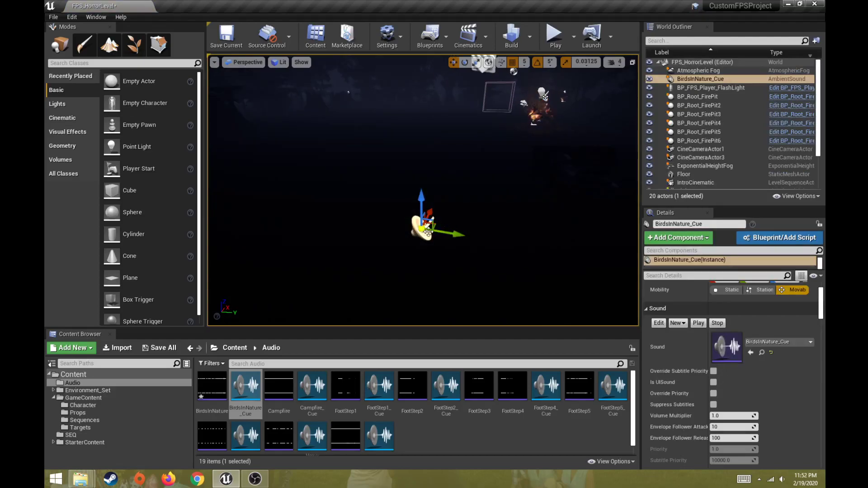
{"action": "left_click_drag", "start_coordinate": [433, 217], "coordinate": [452, 169], "text": "alt"}
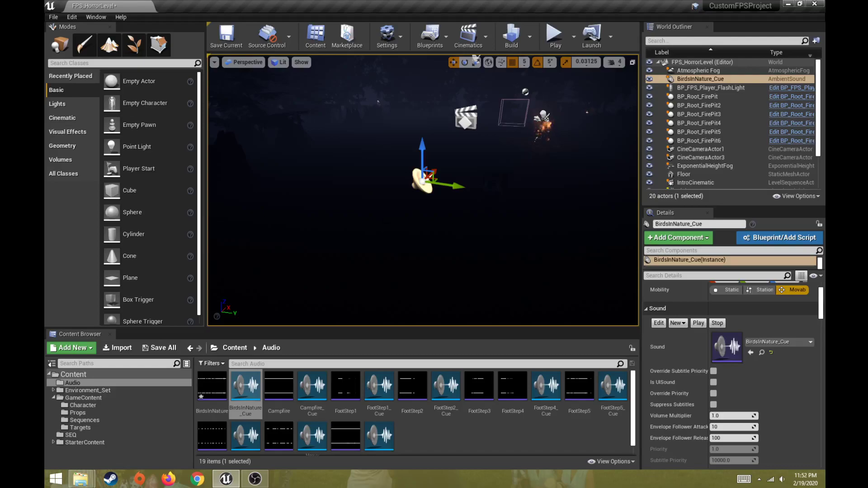
Playtest the level and walk toward the campfire to listen to the bird ambience, then stop the session.
{"action": "left_click", "coordinate": [555, 40]}
{"action": "left_click", "coordinate": [403, 172]}
{"action": "key", "text": "w"}
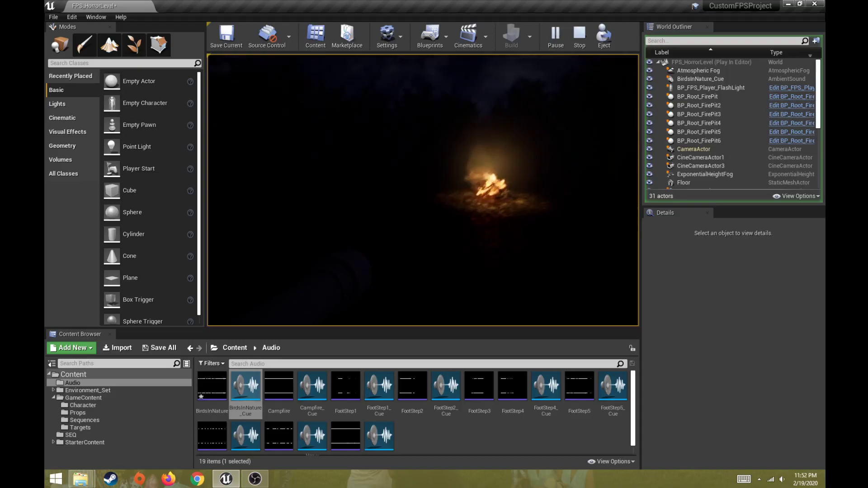
{"action": "key", "text": "Escape"}
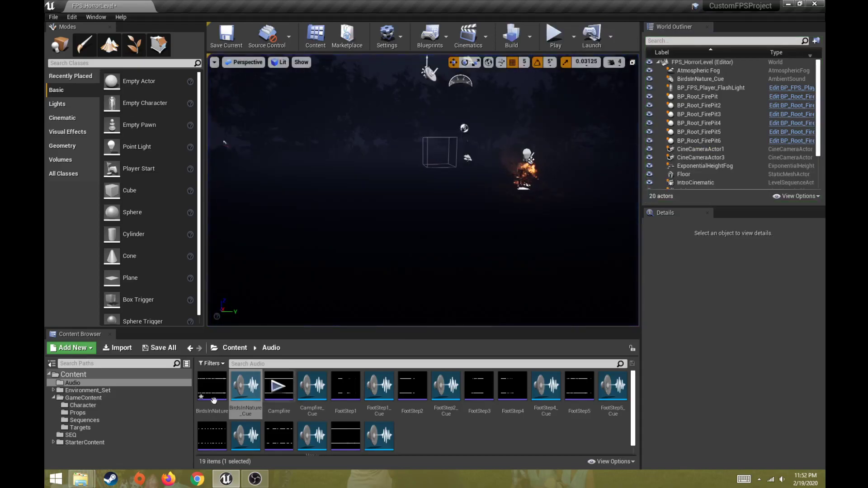
In the BP_FPS_Player_FlashLight blueprint, disconnect Event Tick from the Branch node in FootSteps Audio, compile, and close the editor.
{"action": "left_click", "coordinate": [83, 405]}
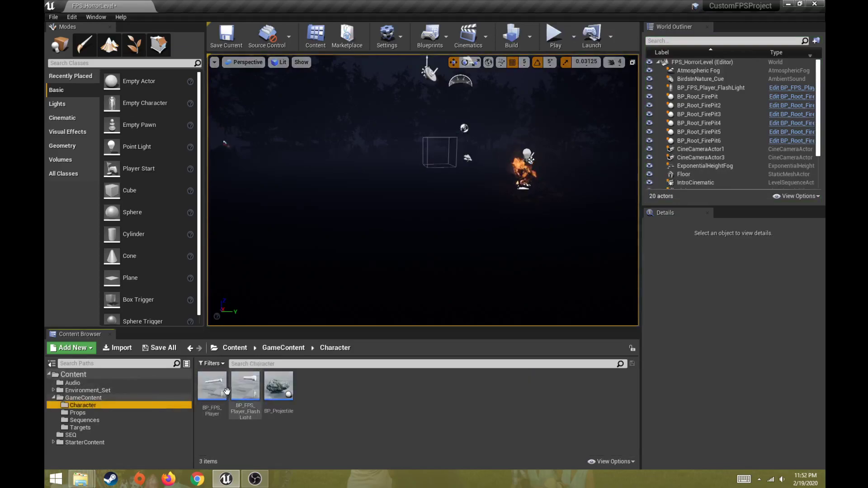
{"action": "double_click", "coordinate": [248, 394]}
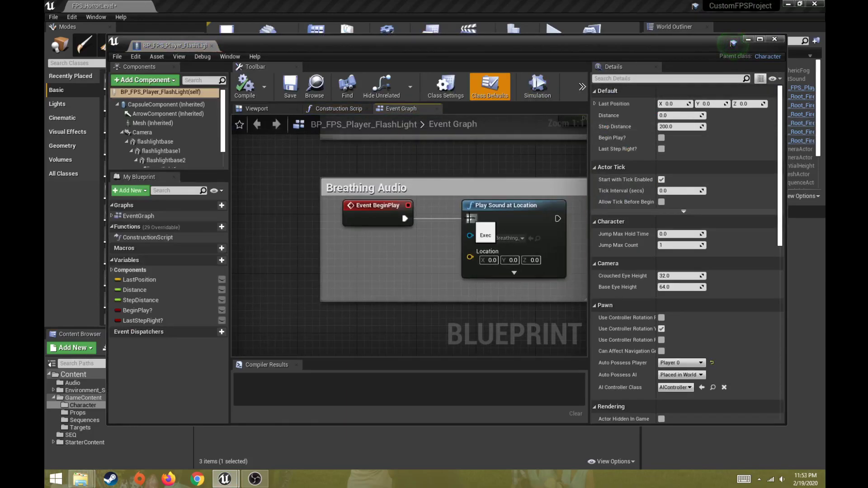
{"action": "right_click_drag", "start_coordinate": [434, 237], "coordinate": [383, 347]}
{"action": "right_click_drag", "start_coordinate": [409, 197], "coordinate": [410, 238]}
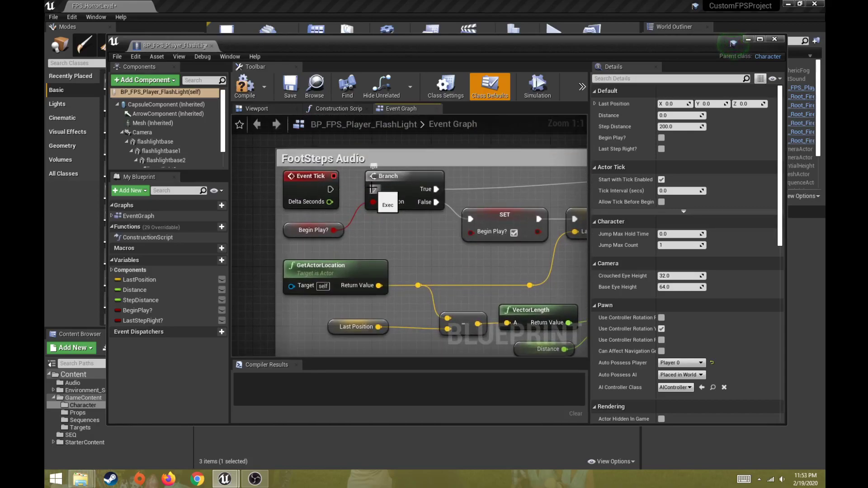
{"action": "left_click", "coordinate": [245, 85]}
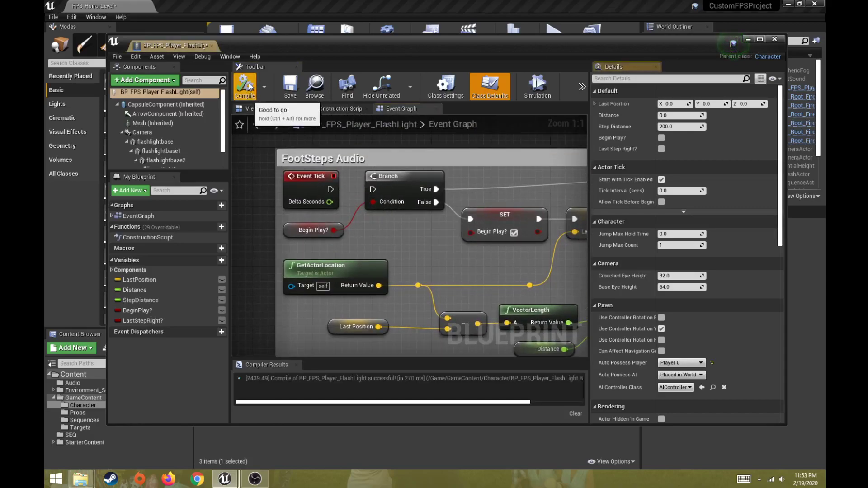
{"action": "left_click", "coordinate": [773, 39]}
Delete the NightNature_Cue ambient sound from the level.
{"action": "right_click_drag", "start_coordinate": [460, 161], "coordinate": [478, 148]}
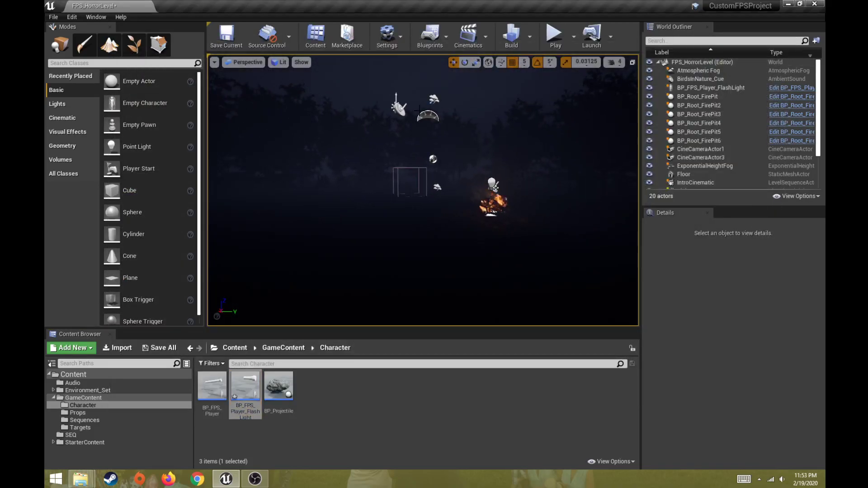
{"action": "left_click", "coordinate": [402, 109]}
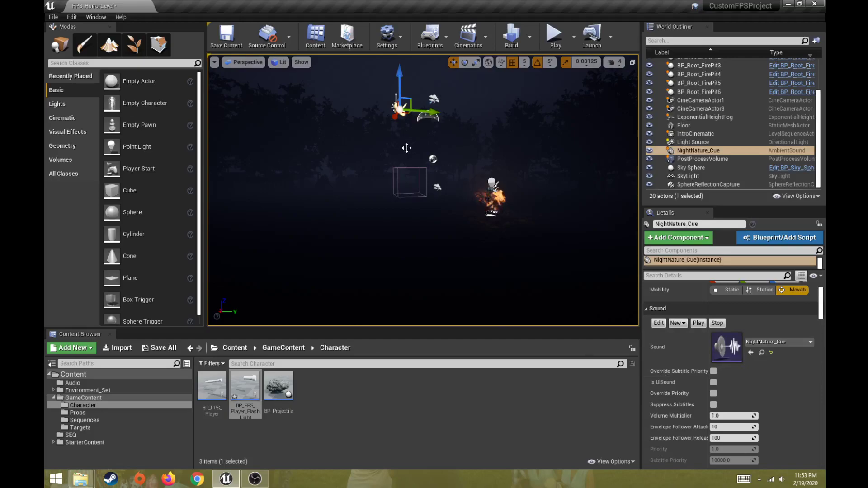
{"action": "key", "text": "Delete"}
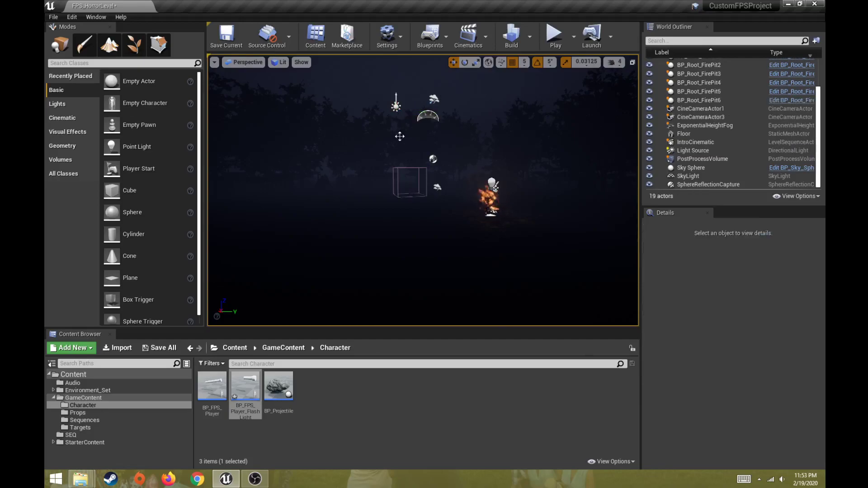
Playtest the level without the night ambience, walk around to listen for the birds, and stop the session.
{"action": "left_click", "coordinate": [553, 38]}
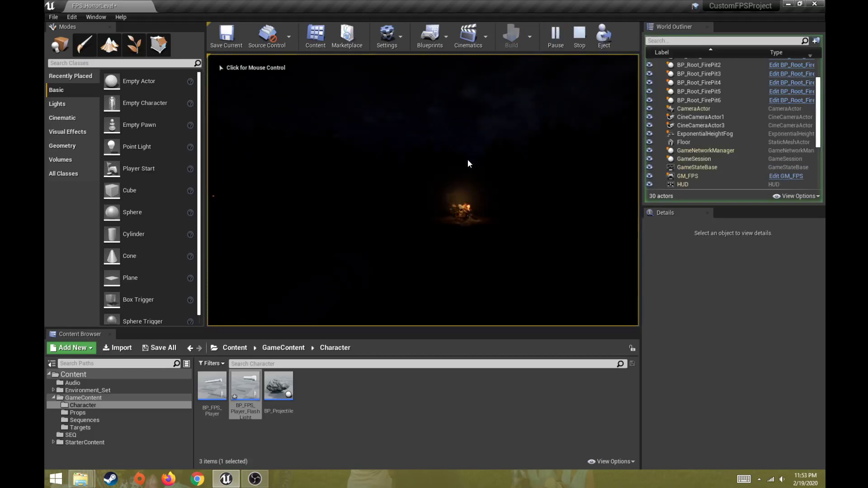
{"action": "left_click", "coordinate": [438, 171]}
{"action": "key", "text": "w"}
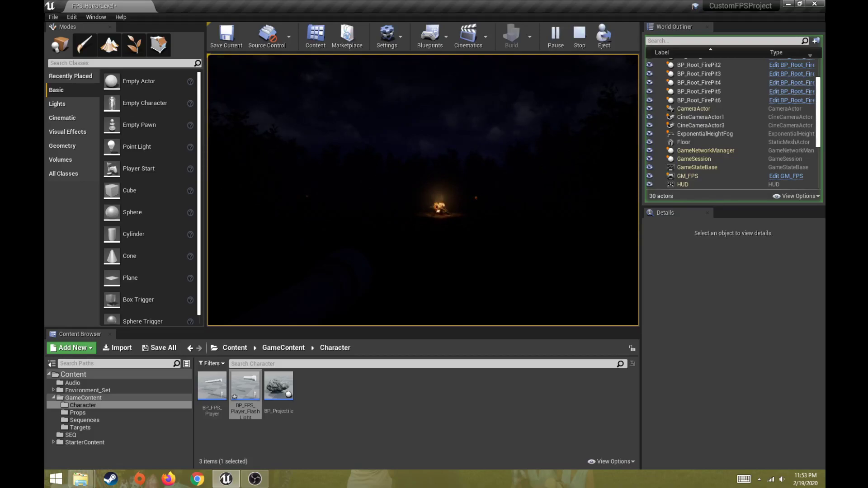
{"action": "key", "text": "Escape"}
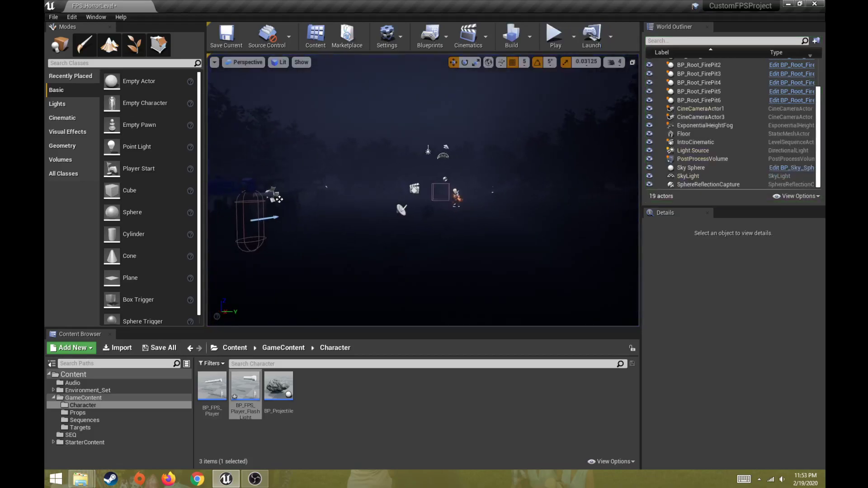
Enable Override Attenuation on the BirdsInNature_Cue actor and inspect its attenuation spheres in the level.
{"action": "left_click", "coordinate": [402, 209]}
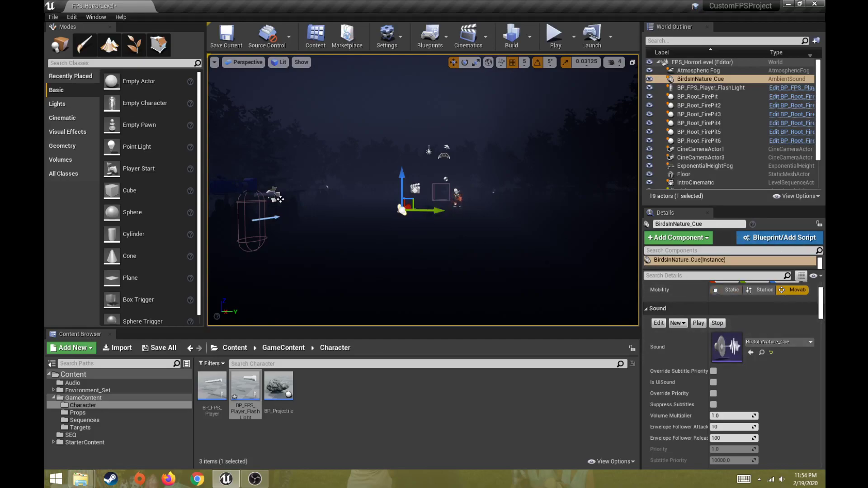
{"action": "scroll", "coordinate": [821, 316], "scroll_direction": "down", "scroll_amount": 1}
{"action": "scroll", "coordinate": [821, 317], "scroll_direction": "down", "scroll_amount": 5}
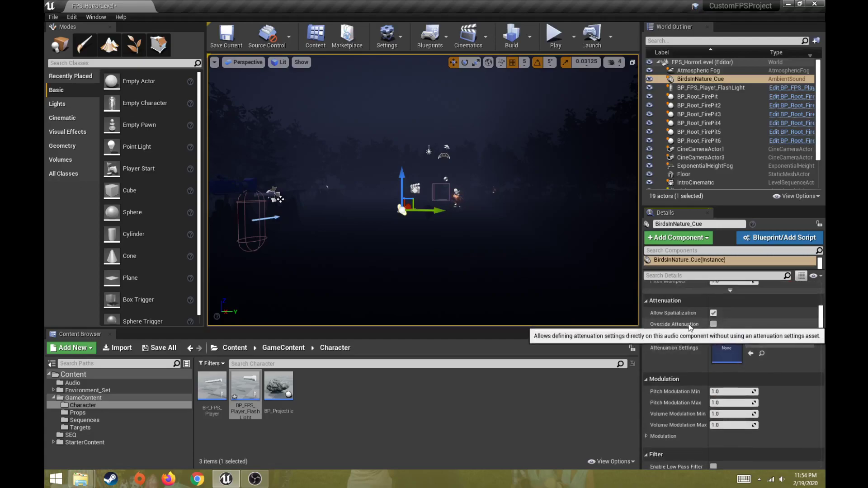
{"action": "left_click", "coordinate": [713, 324]}
{"action": "right_click_drag", "start_coordinate": [447, 216], "coordinate": [401, 204]}
{"action": "key", "text": "s"}
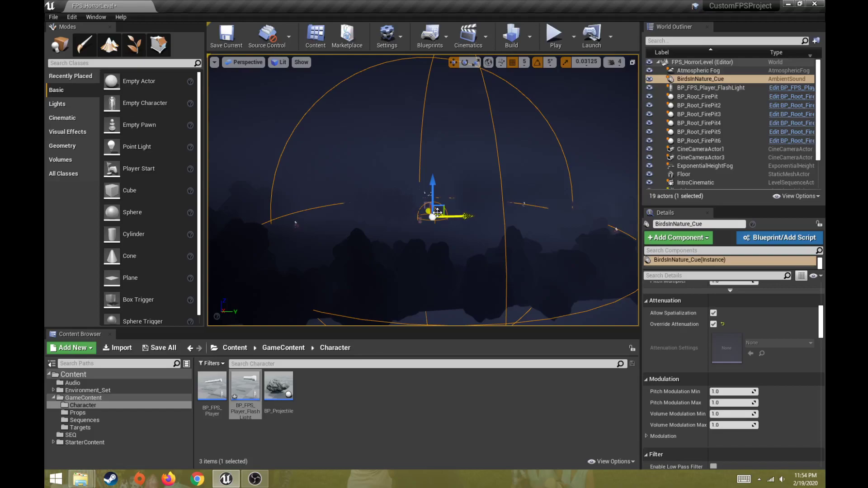
{"action": "right_click_drag", "start_coordinate": [413, 216], "coordinate": [414, 225]}
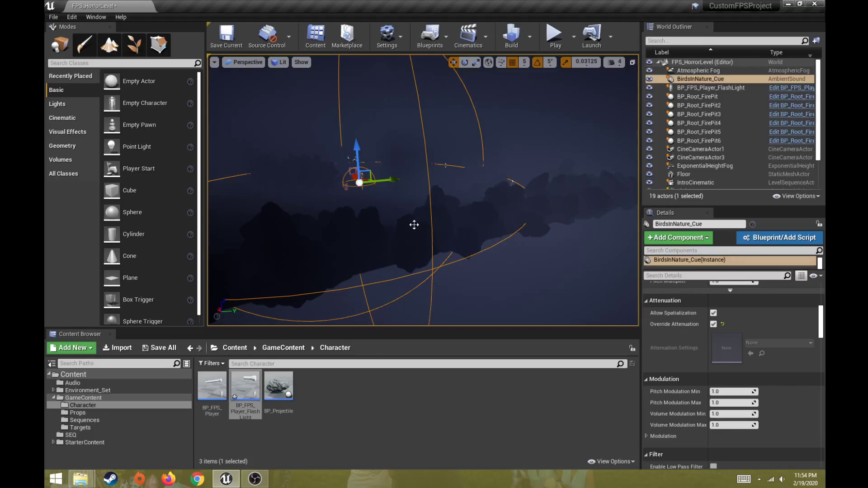
{"action": "key", "text": "w"}
{"action": "right_click_drag", "start_coordinate": [423, 189], "coordinate": [380, 197]}
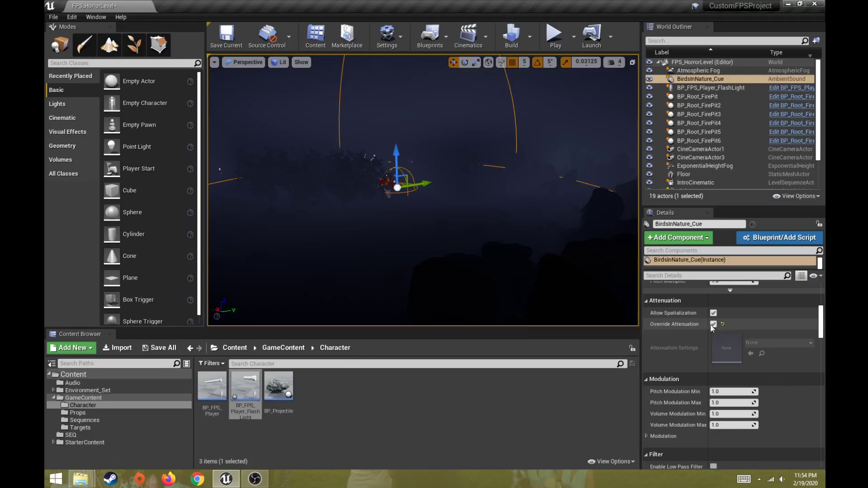
Set the BirdsInNature_Cue actor's attenuation Falloff Distance to 1000 and inspect the resized sphere up close.
{"action": "scroll", "coordinate": [803, 325], "scroll_direction": "down", "scroll_amount": 8}
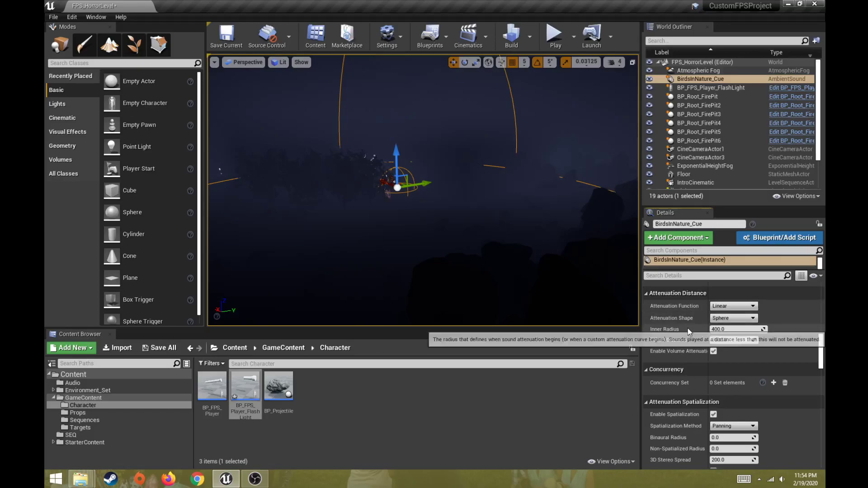
{"action": "left_click", "coordinate": [725, 329]}
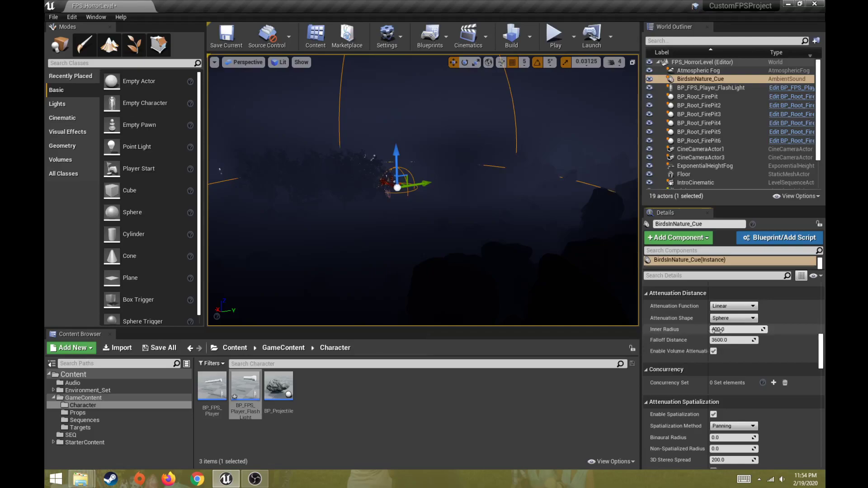
{"action": "left_click", "coordinate": [739, 340]}
{"action": "type", "text": "1000"}
{"action": "key", "text": "Return"}
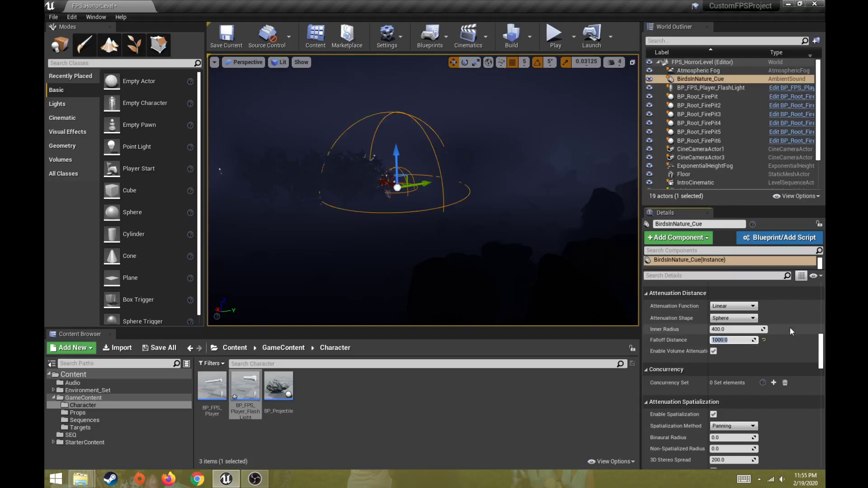
{"action": "key", "text": "w"}
{"action": "right_click_drag", "start_coordinate": [508, 190], "coordinate": [475, 222]}
{"action": "key", "text": "w"}
{"action": "key", "text": "d"}
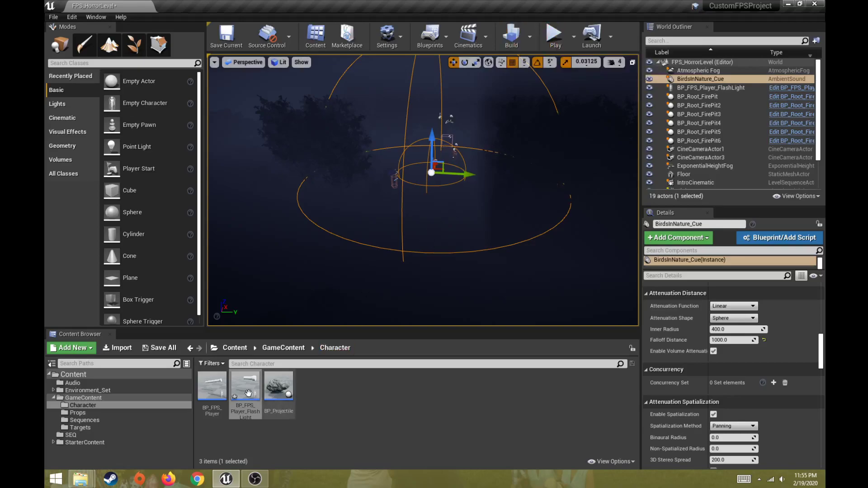
Review the node graph of BirdsInNature_Cue and the placed actor's attenuation override and distance settings.
{"action": "left_click", "coordinate": [111, 383]}
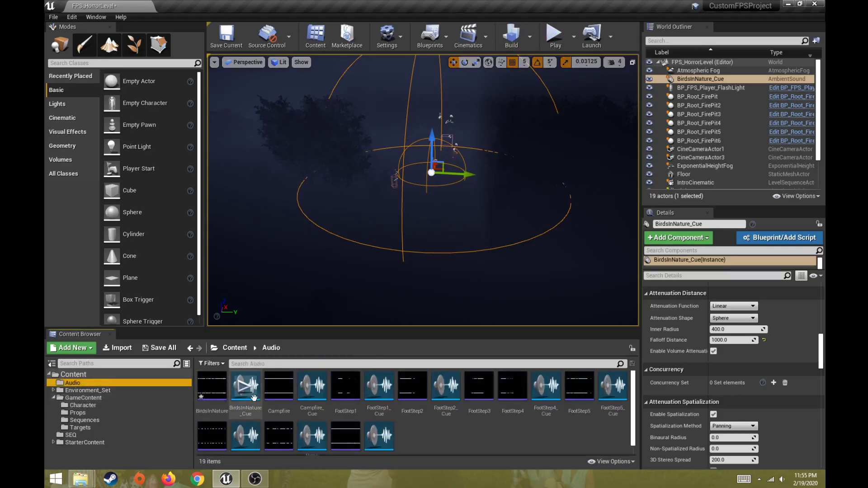
{"action": "double_click", "coordinate": [247, 389]}
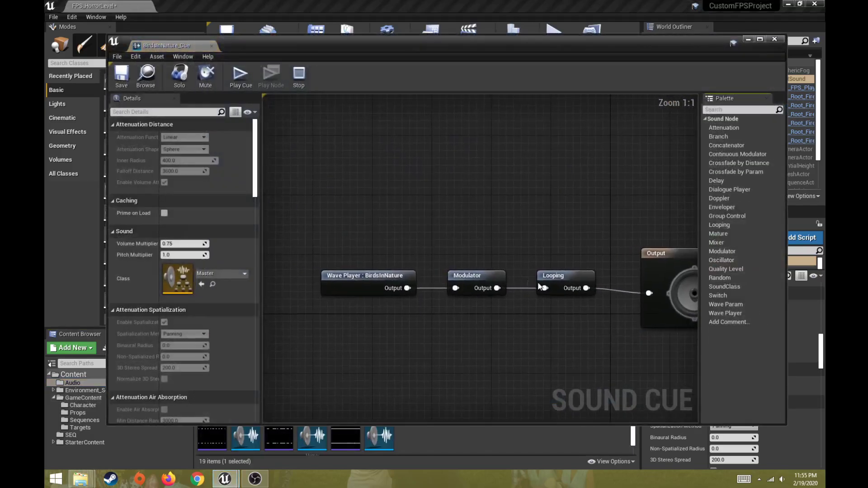
{"action": "left_click", "coordinate": [774, 39]}
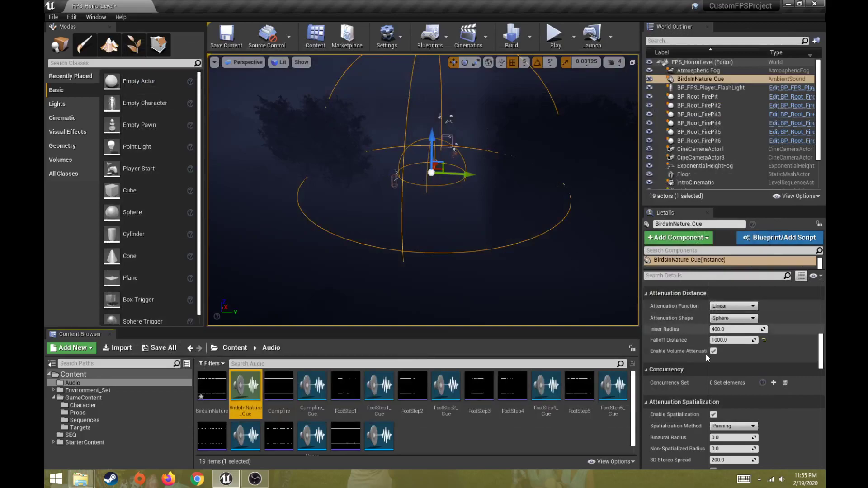
{"action": "left_click_drag", "start_coordinate": [821, 345], "coordinate": [820, 314]}
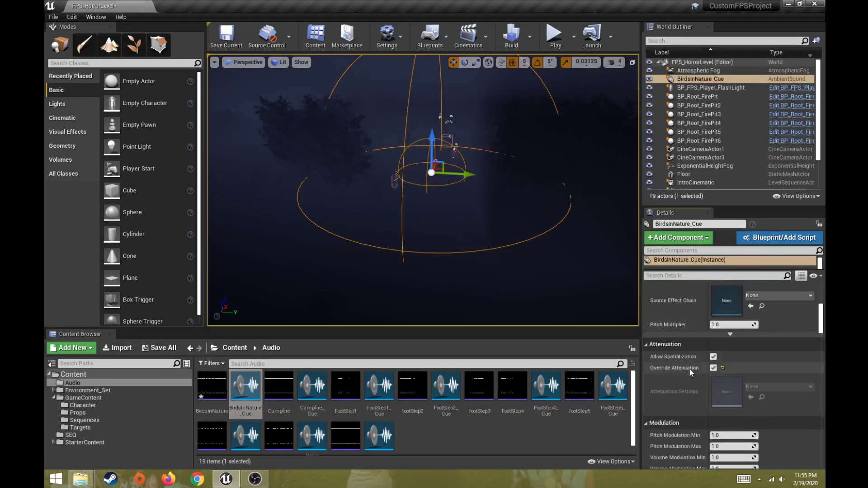
{"action": "left_click_drag", "start_coordinate": [821, 332], "coordinate": [821, 353]}
{"action": "scroll", "coordinate": [807, 352], "scroll_direction": "down", "scroll_amount": 4}
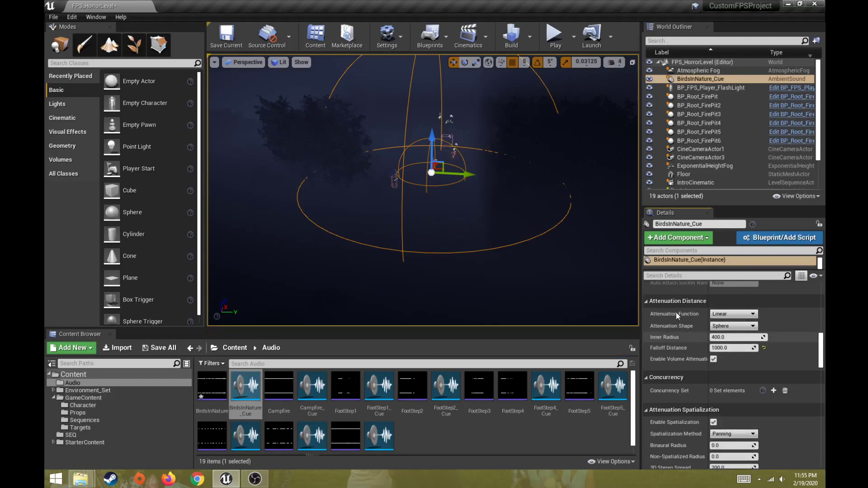
Playtest the level, walking toward and away from the campfire to compare the bird sound at different distances, and stop the session.
{"action": "left_click", "coordinate": [551, 37]}
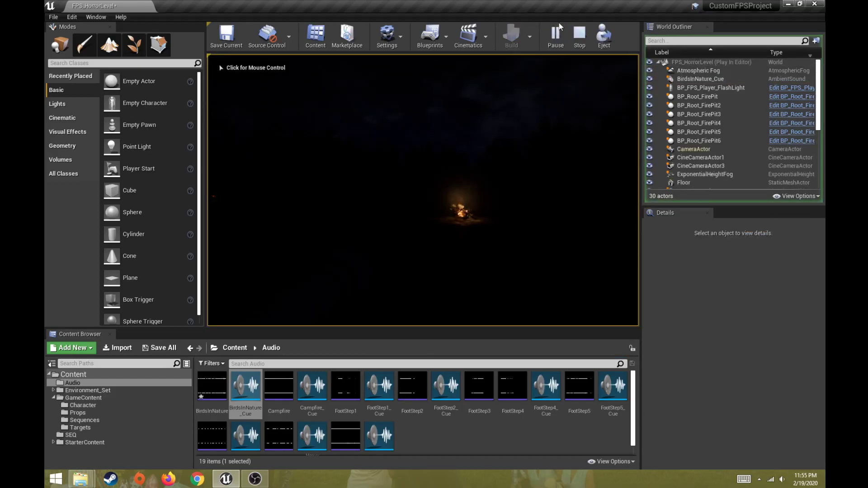
{"action": "left_click", "coordinate": [424, 180]}
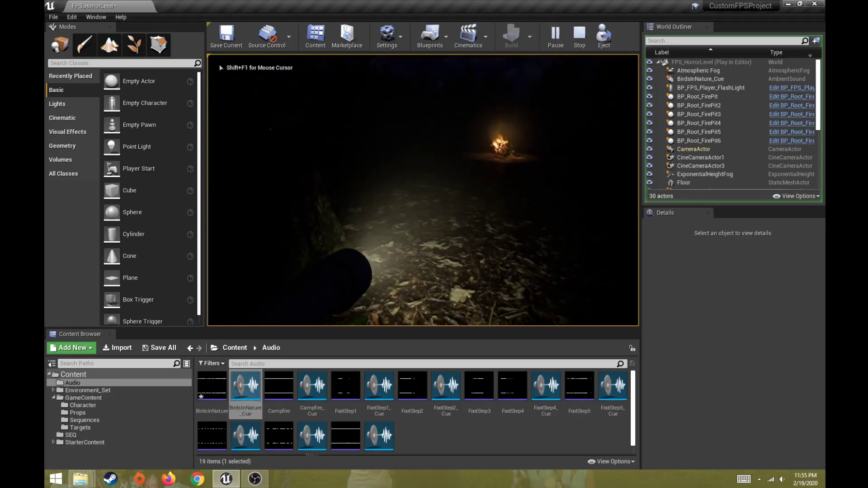
{"action": "key", "text": "w"}
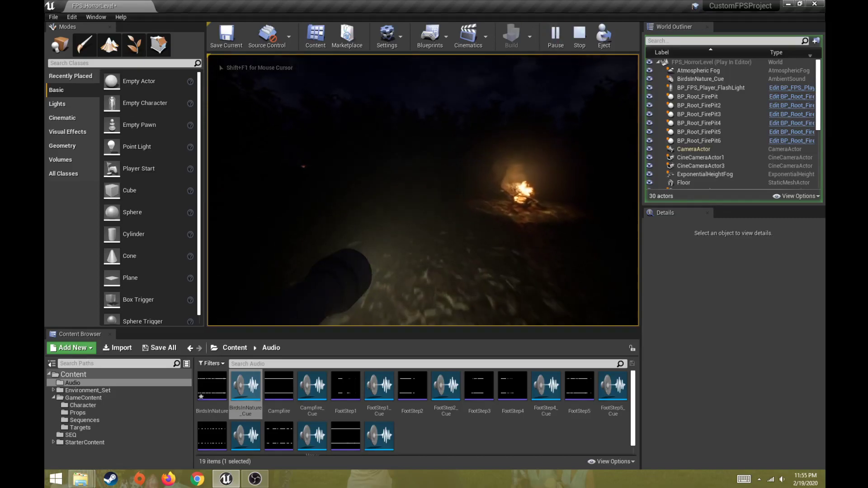
{"action": "key", "text": "w"}
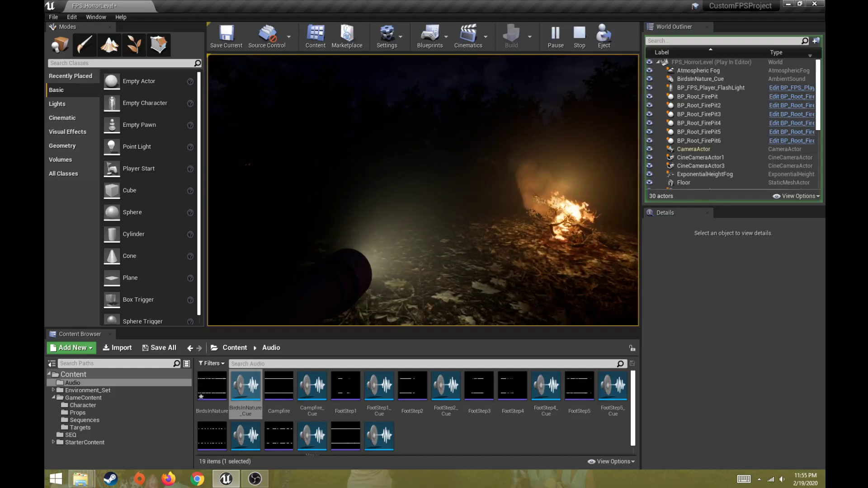
{"action": "key", "text": "s"}
{"action": "key", "text": "s"}
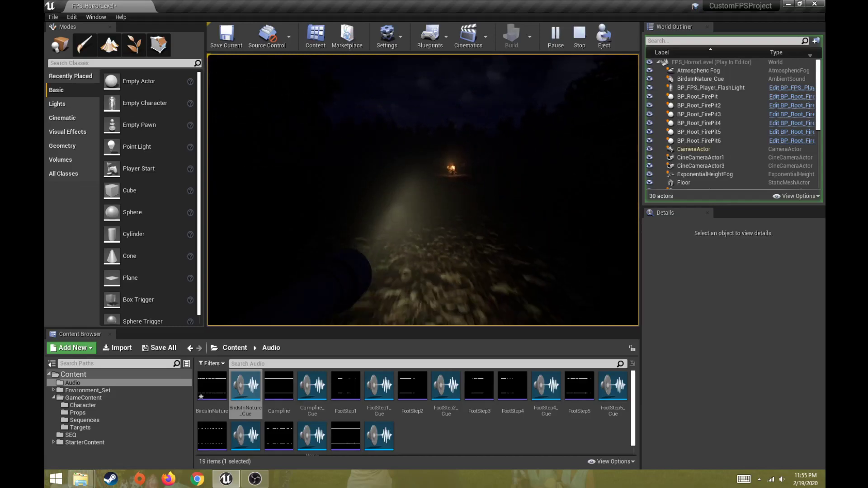
{"action": "key", "text": "s"}
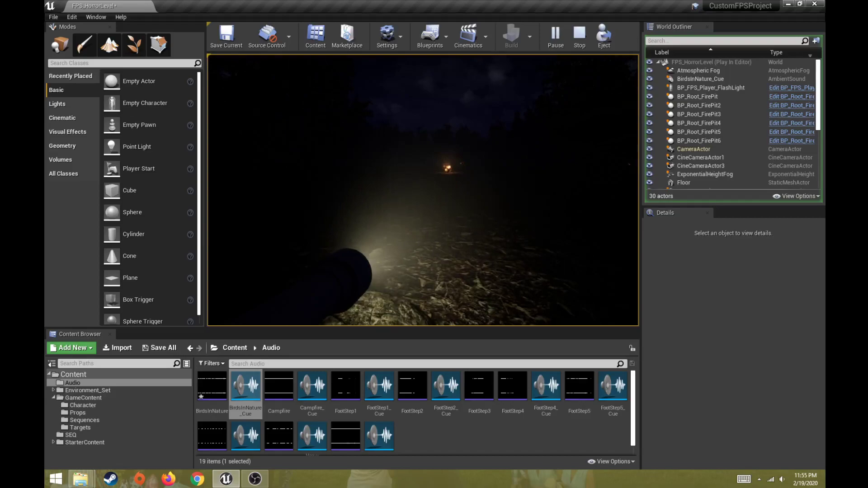
{"action": "key", "text": "s"}
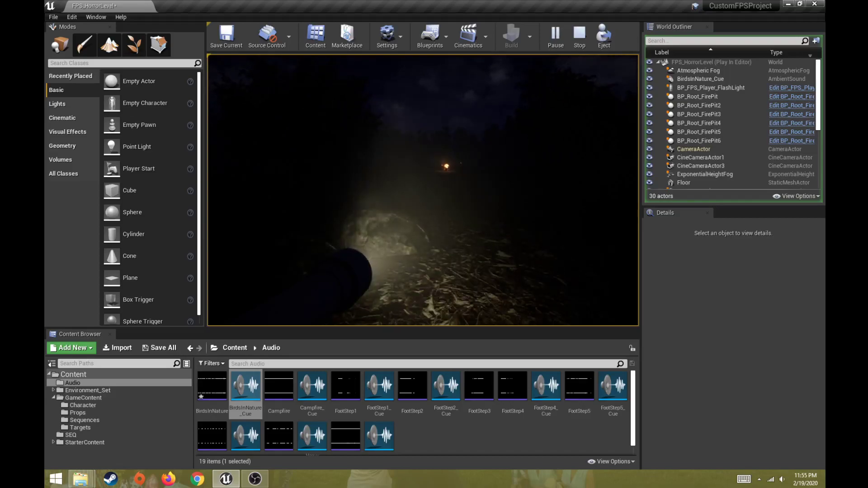
{"action": "key", "text": "w"}
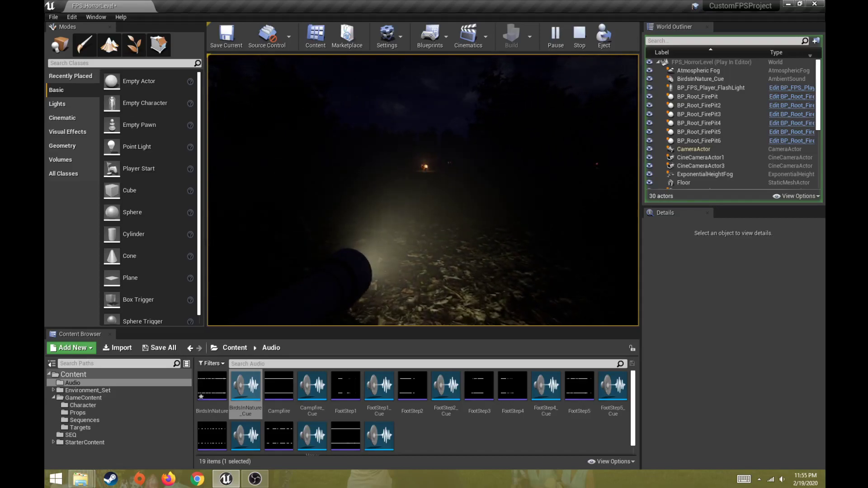
{"action": "key", "text": "w"}
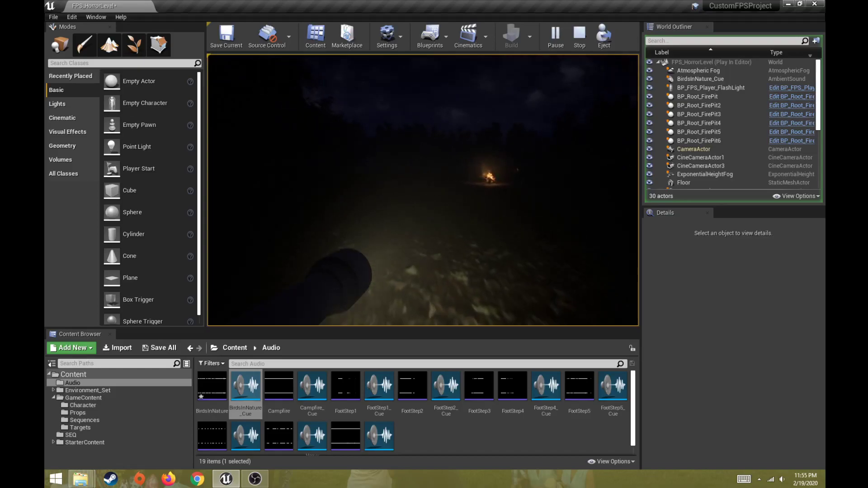
{"action": "key", "text": "w"}
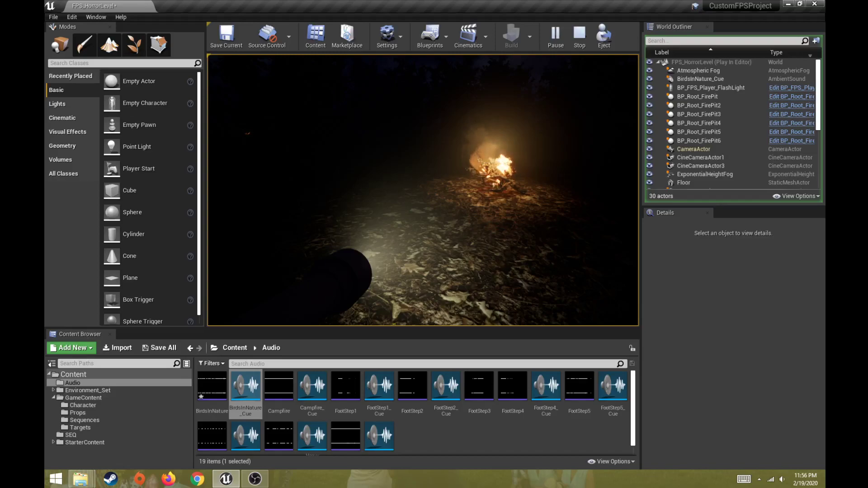
{"action": "key", "text": "s"}
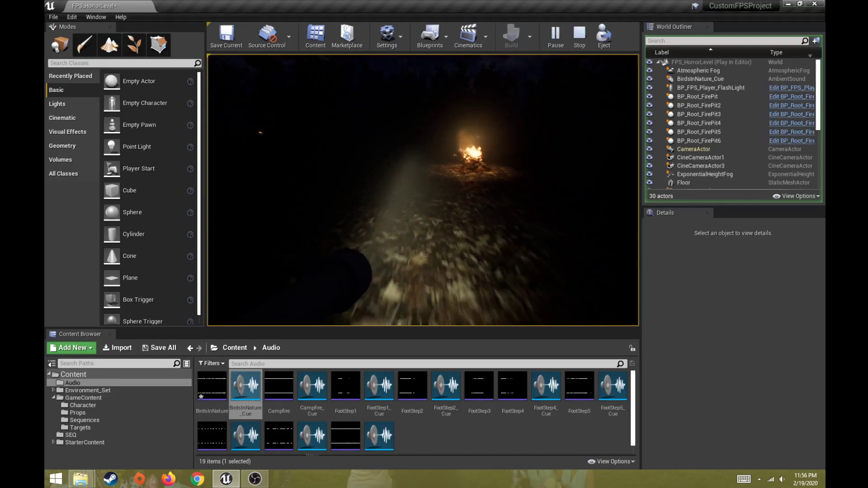
{"action": "key", "text": "s"}
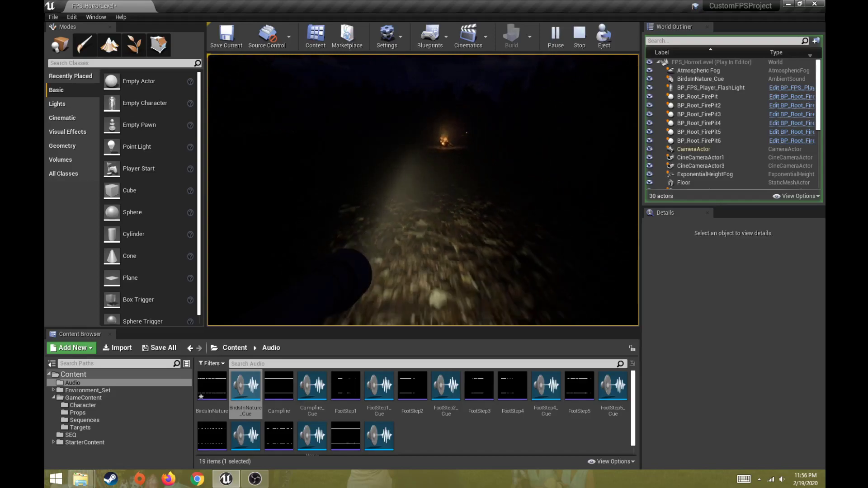
{"action": "key", "text": "w"}
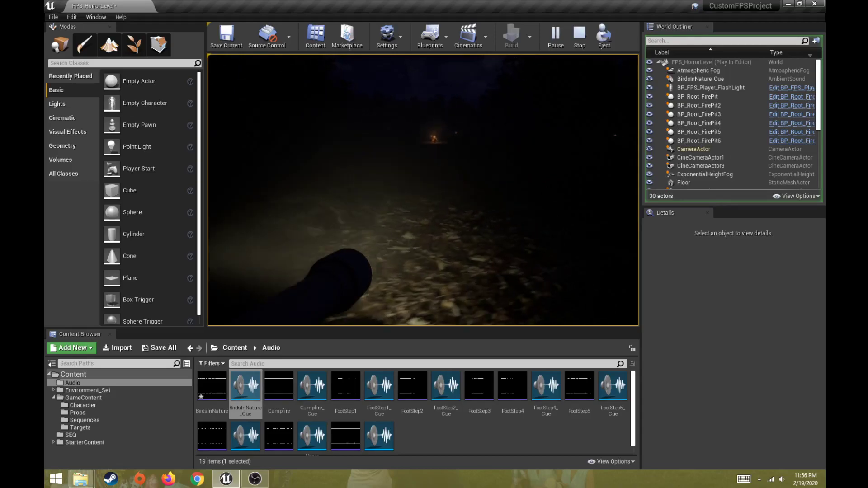
{"action": "key", "text": "w"}
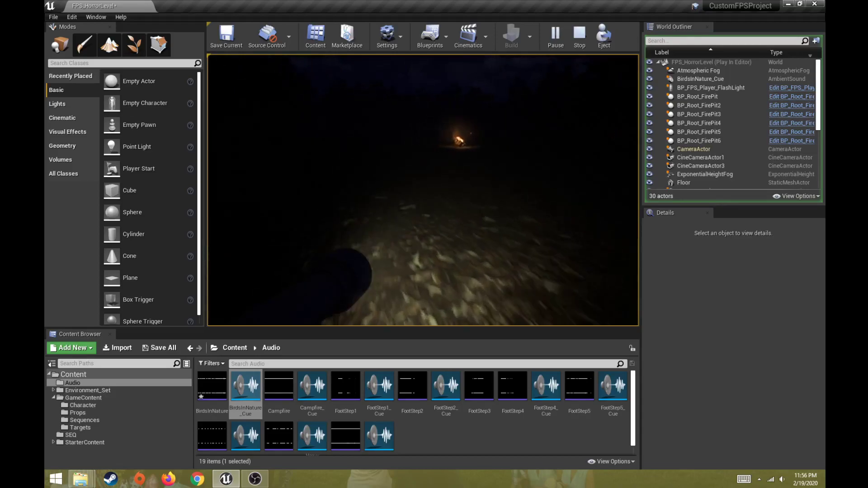
{"action": "key", "text": "w"}
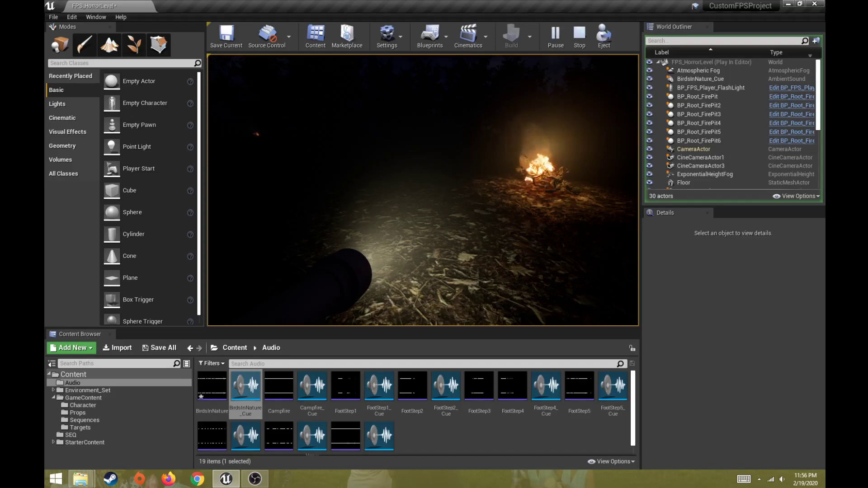
{"action": "key", "text": "d"}
{"action": "key", "text": "w"}
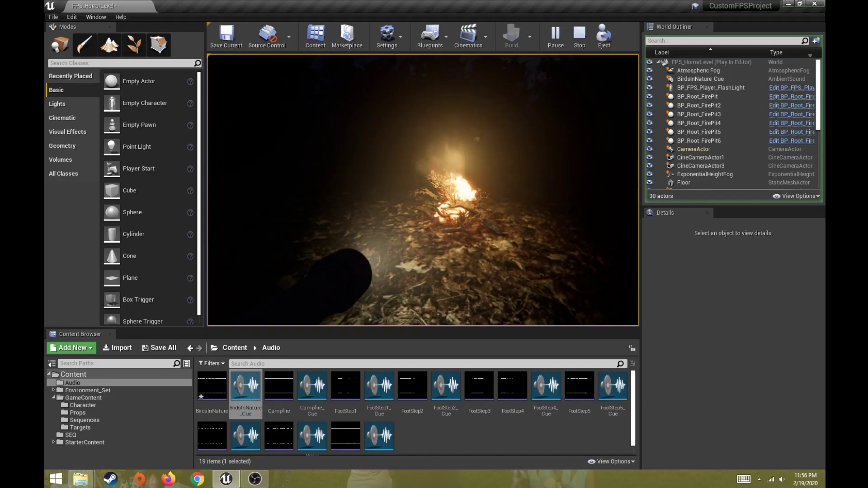
{"action": "key", "text": "s"}
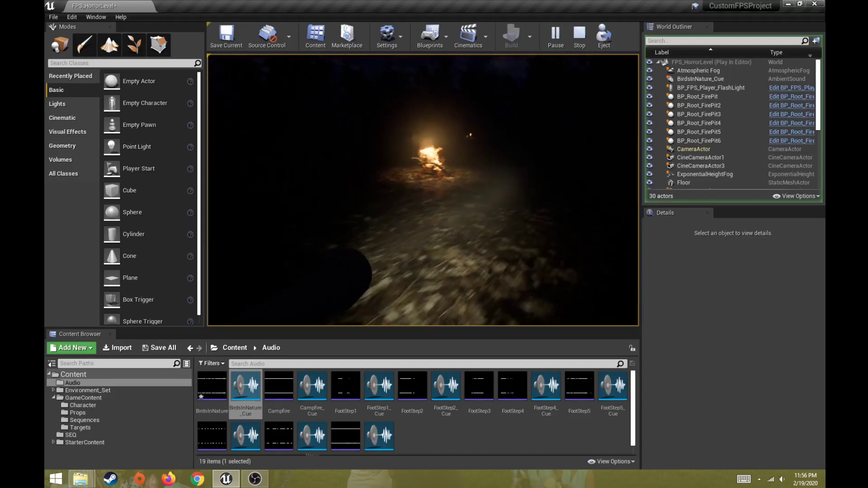
{"action": "key", "text": "s"}
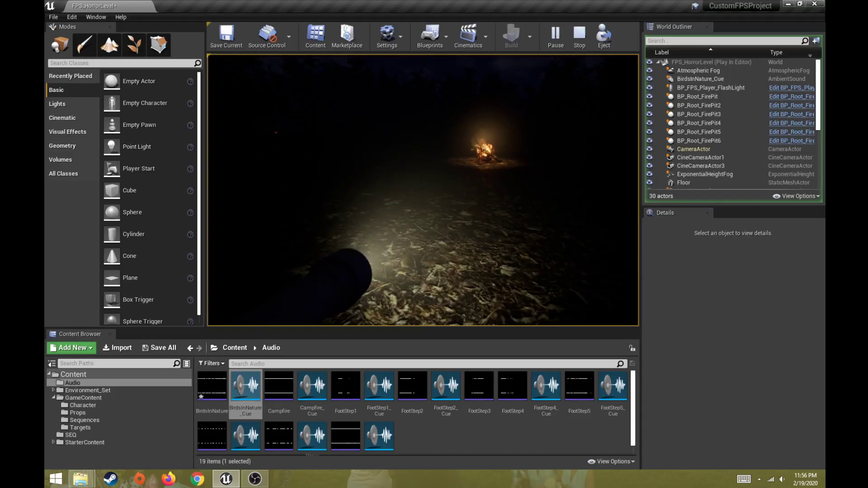
{"action": "key", "text": "Escape"}
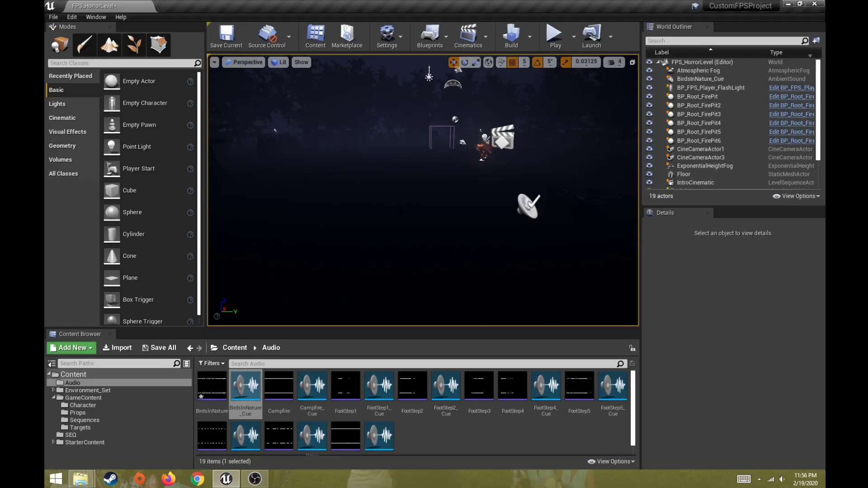
Select the BirdsInNature_Cue actor in the level and inspect its attenuation spheres relative to the nearby fire pit.
{"action": "right_click_drag", "start_coordinate": [385, 166], "coordinate": [368, 164]}
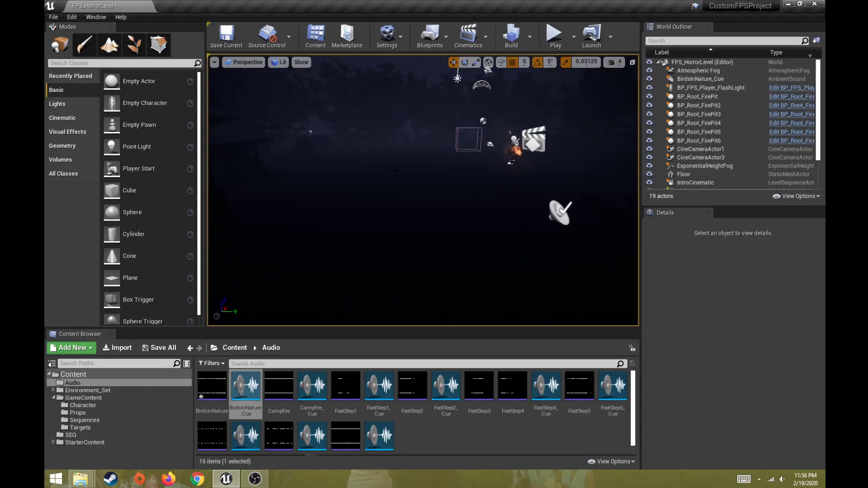
{"action": "left_click", "coordinate": [560, 215]}
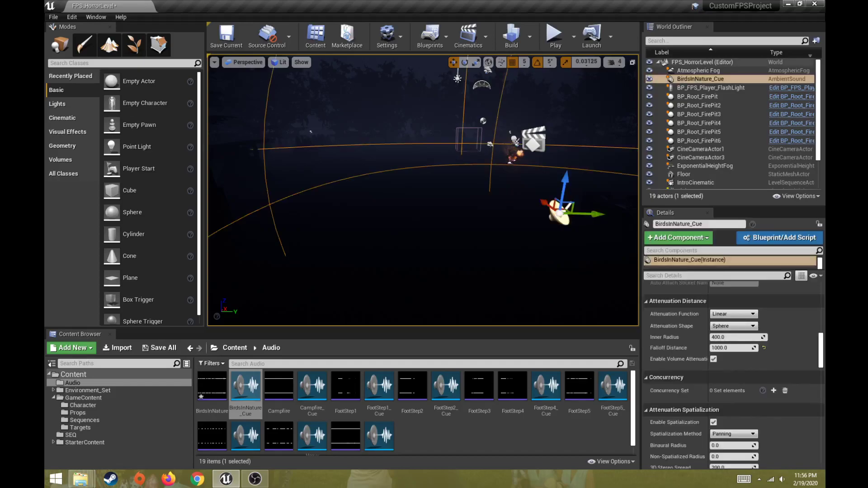
{"action": "scroll", "coordinate": [516, 143], "scroll_direction": "down", "scroll_amount": 10}
{"action": "right_click_drag", "start_coordinate": [285, 184], "coordinate": [253, 194]}
{"action": "scroll", "coordinate": [285, 185], "scroll_direction": "down", "scroll_amount": 8}
{"action": "key", "text": "w"}
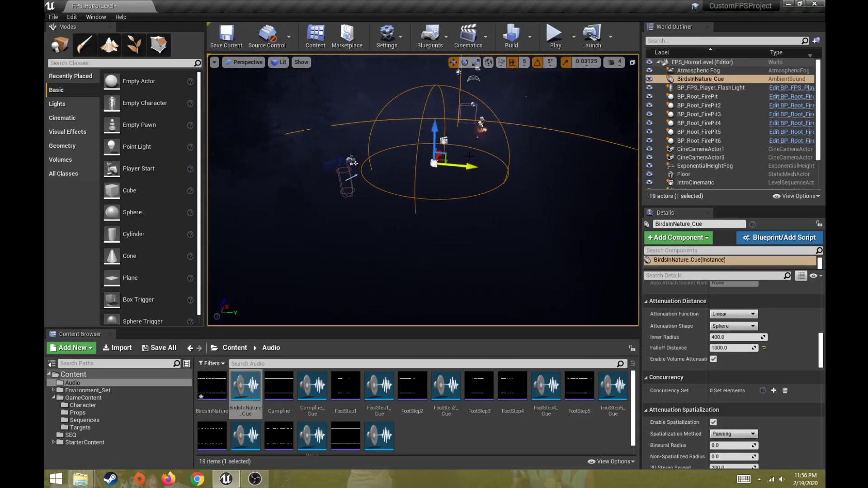
{"action": "mouse_move", "coordinate": [485, 144]}
{"action": "right_mouse_down"}
{"action": "mouse_move", "coordinate": [501, 107]}
{"action": "mouse_move", "coordinate": [511, 120]}
{"action": "mouse_move", "coordinate": [482, 134]}
{"action": "right_mouse_up"}
{"action": "key", "text": "w"}
{"action": "key", "text": "w"}
{"action": "key", "text": "a"}
Open the BP_Root_FirePit blueprint from the Props folder and review its root mesh, P_Fire, PointLight and Campfire_Cue components in the 3D preview.
{"action": "left_click", "coordinate": [78, 413]}
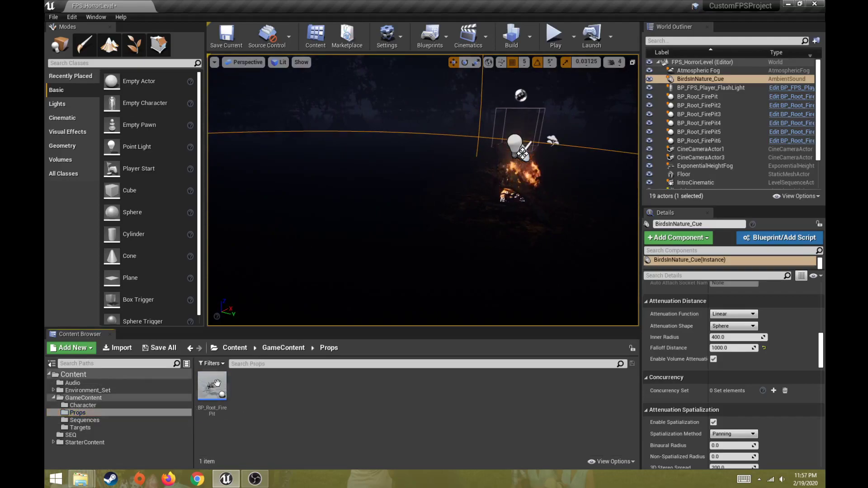
{"action": "double_click", "coordinate": [209, 395]}
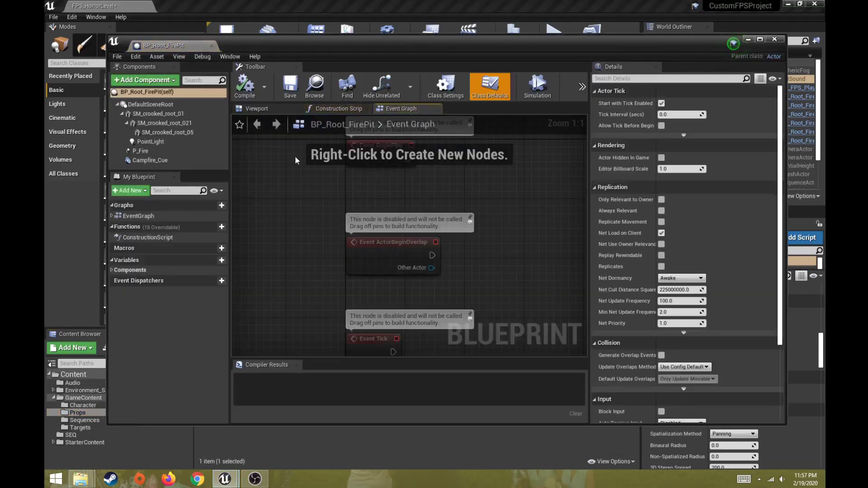
{"action": "left_click", "coordinate": [270, 108]}
{"action": "right_click_drag", "start_coordinate": [389, 244], "coordinate": [347, 235]}
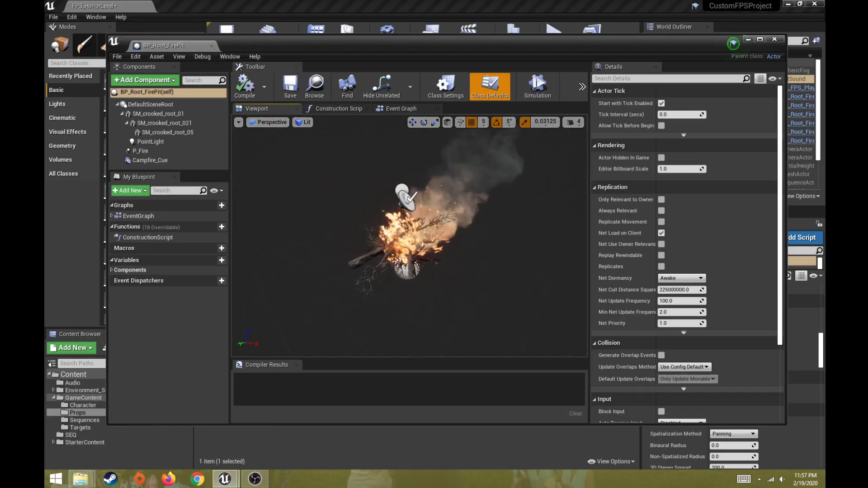
{"action": "left_click", "coordinate": [174, 121]}
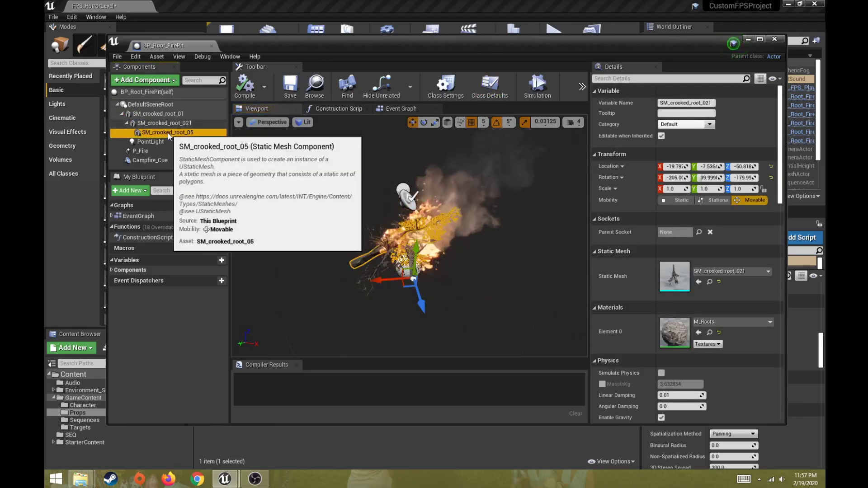
{"action": "left_click", "coordinate": [144, 151]}
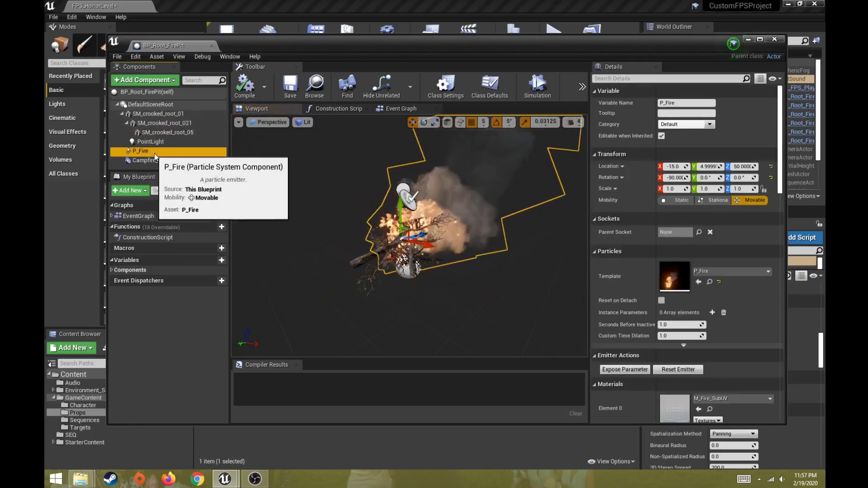
{"action": "left_click", "coordinate": [163, 142]}
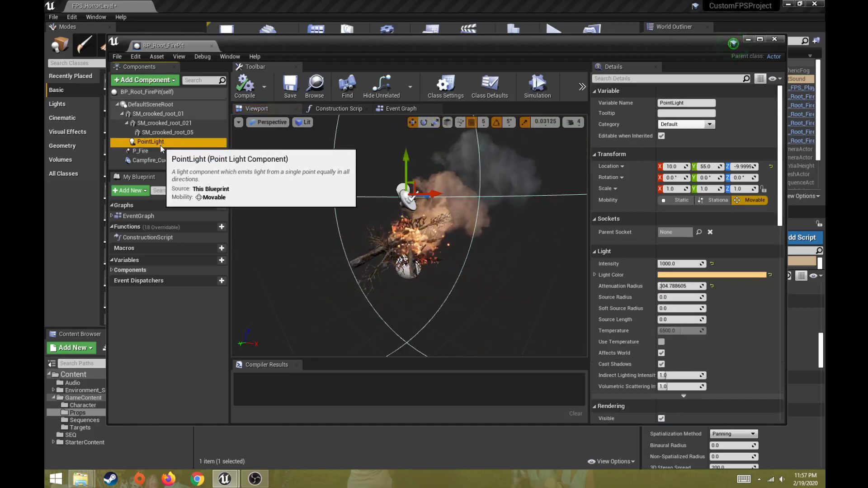
{"action": "left_click", "coordinate": [164, 161]}
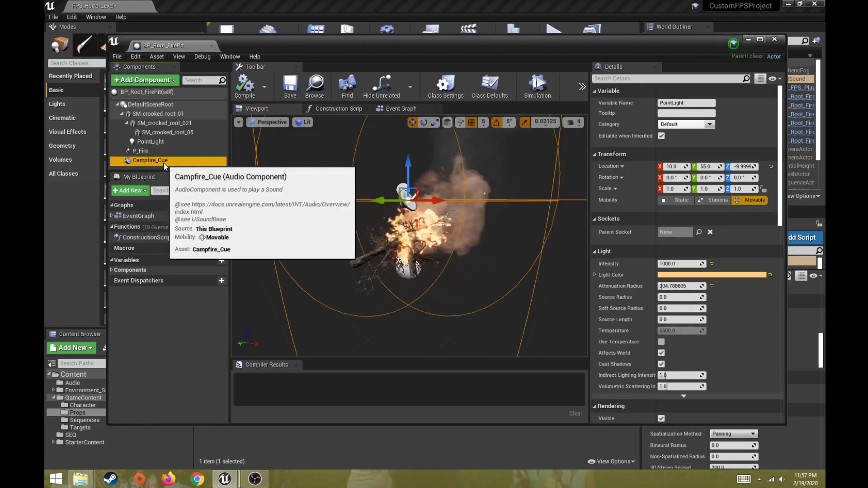
Preview the Campfire sound wave in the Audio folder and open the Campfire_Cue sound cue for viewing.
{"action": "left_click_drag", "start_coordinate": [699, 43], "coordinate": [609, 420]}
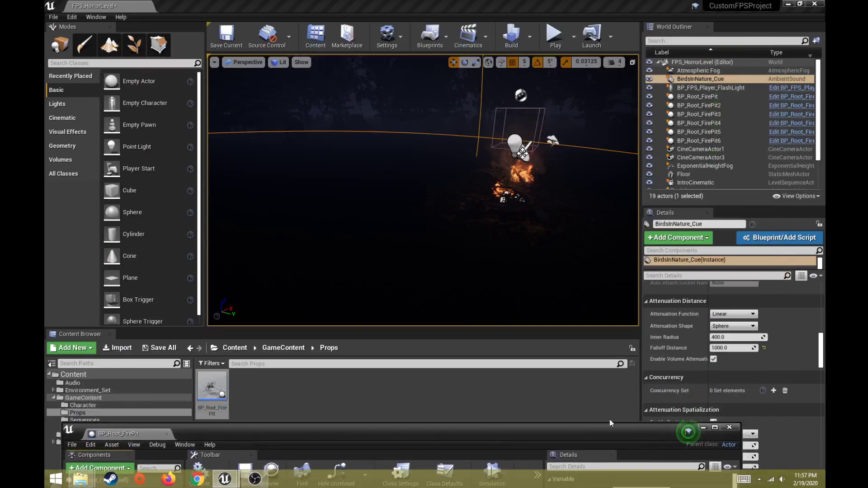
{"action": "left_click", "coordinate": [92, 383]}
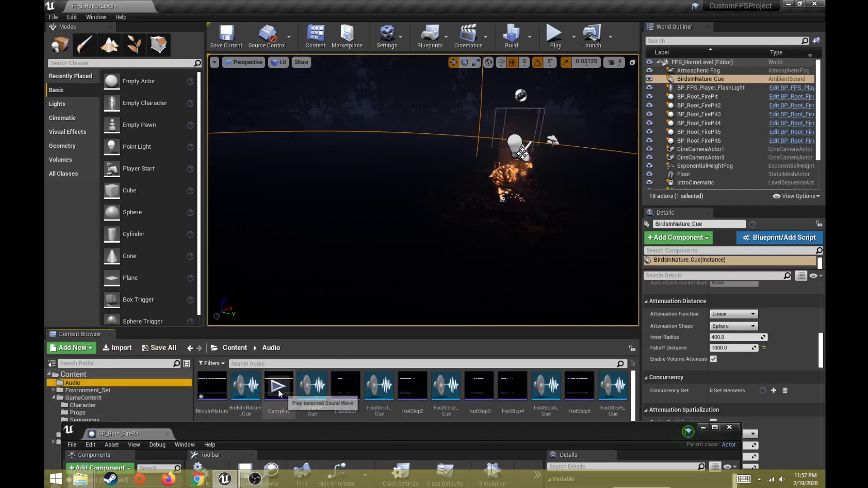
{"action": "left_click", "coordinate": [275, 388]}
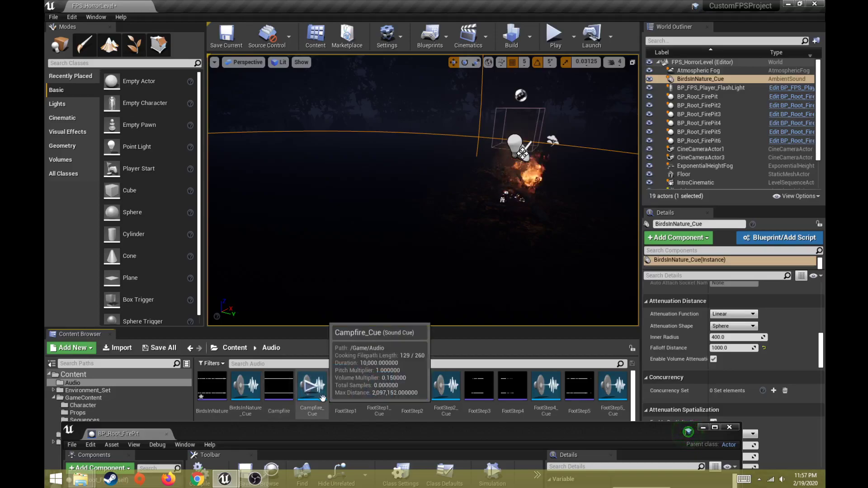
{"action": "double_click", "coordinate": [321, 395]}
{"action": "left_click_drag", "start_coordinate": [318, 435], "coordinate": [324, 60]}
Inspect the Wave Player node in Campfire_Cue and the cue's Volume Multiplier setting.
{"action": "left_click", "coordinate": [389, 277]}
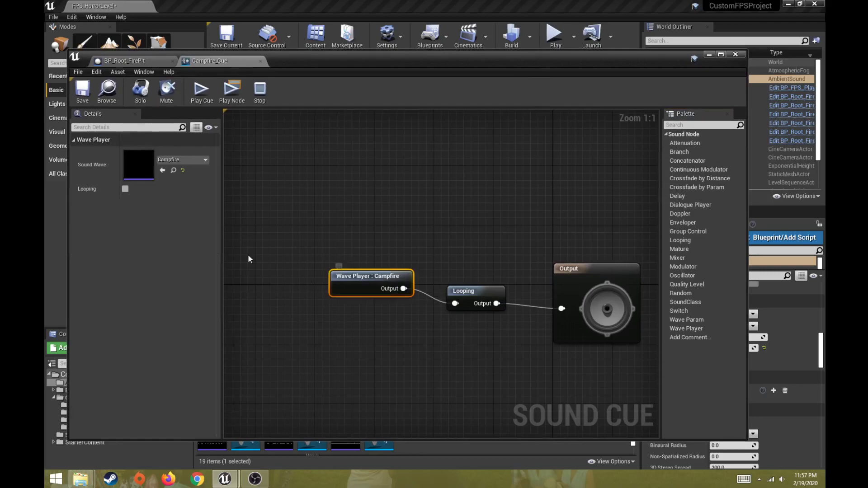
{"action": "left_click", "coordinate": [365, 207]}
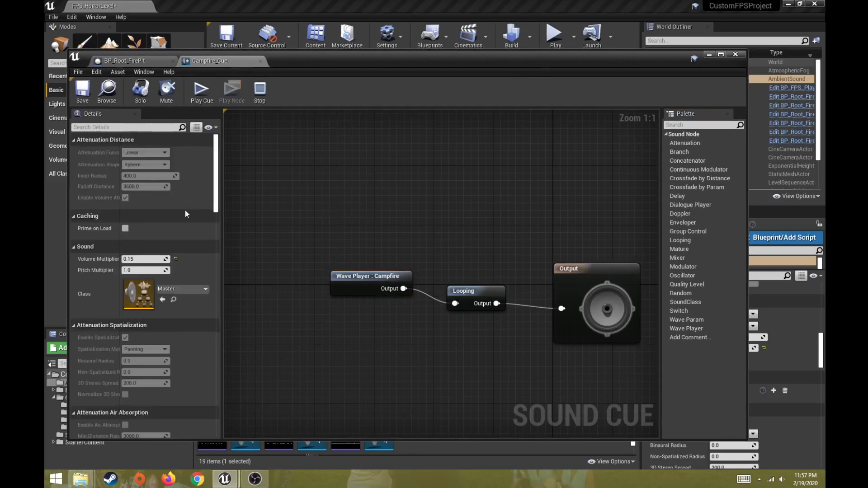
{"action": "left_click", "coordinate": [135, 259]}
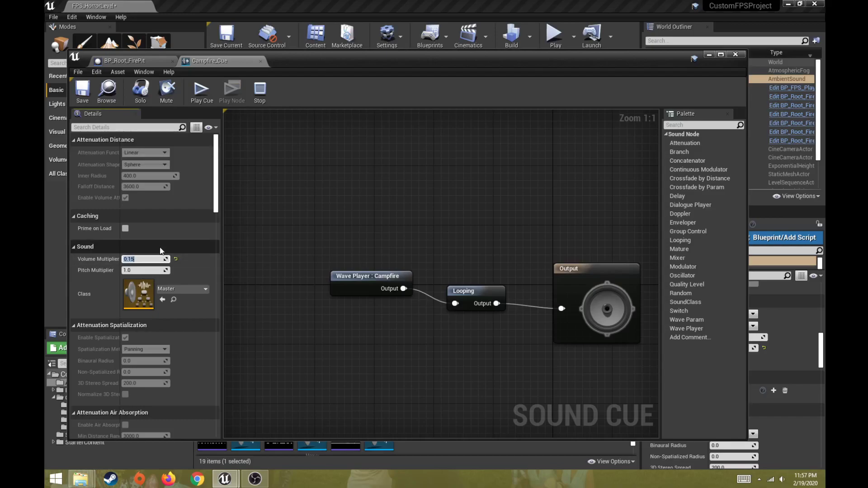
Save Campfire_Cue with a Volume Multiplier of 0.5, and close the sound cue and fire pit blueprint editors.
{"action": "left_click", "coordinate": [82, 91]}
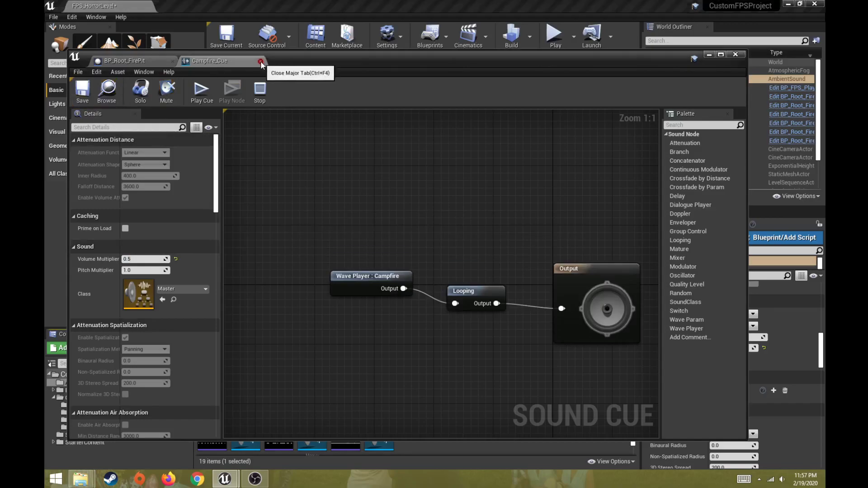
{"action": "left_click", "coordinate": [261, 61]}
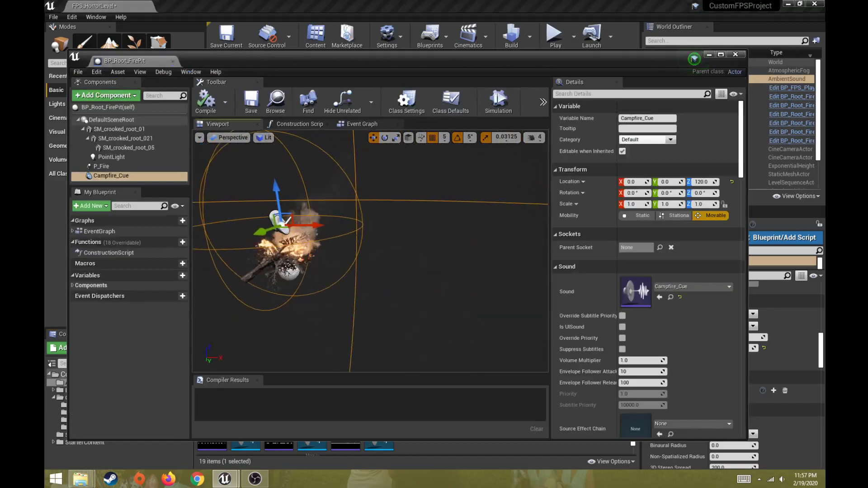
{"action": "left_click_drag", "start_coordinate": [530, 71], "coordinate": [538, 91]}
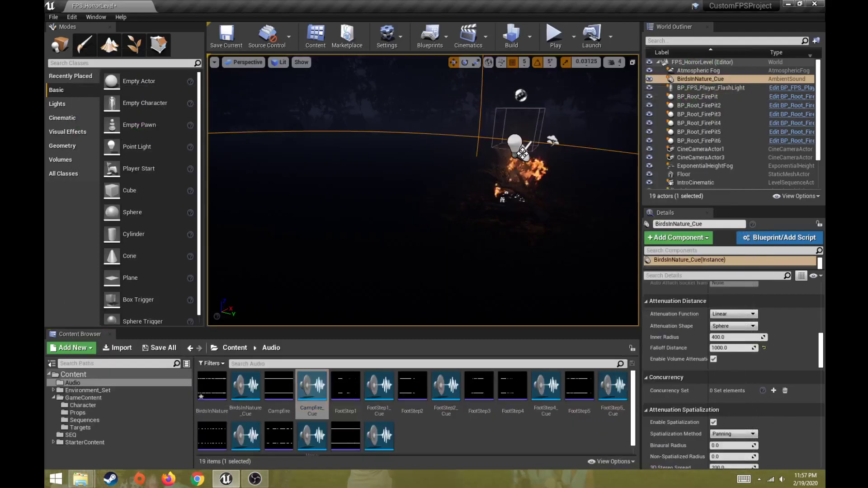
Place another BP_Root_FirePit from the GameContent Props folder on open ground away from the BirdsInNature_Cue actor.
{"action": "right_click_drag", "start_coordinate": [425, 181], "coordinate": [418, 204]}
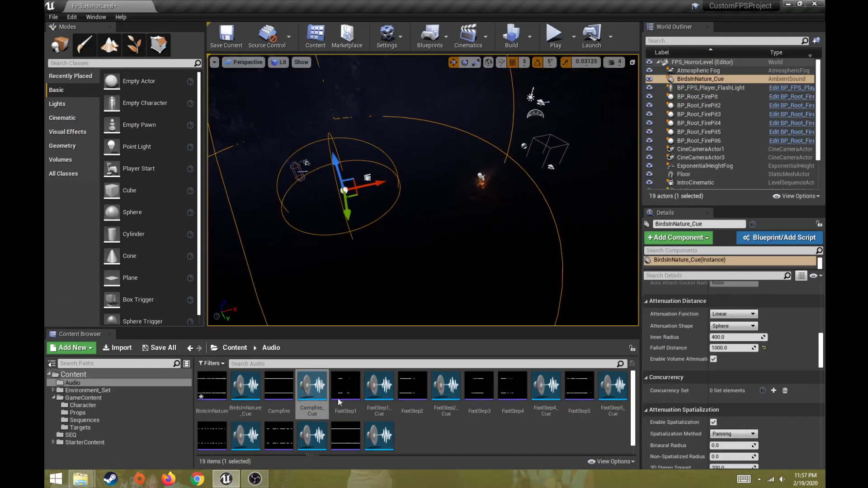
{"action": "right_click_drag", "start_coordinate": [538, 91], "coordinate": [538, 91]}
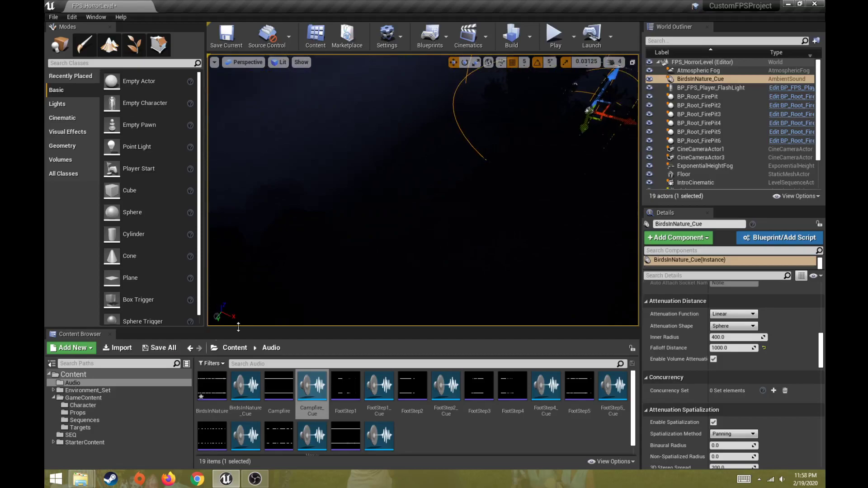
{"action": "left_click", "coordinate": [77, 412]}
{"action": "left_click_drag", "start_coordinate": [209, 384], "coordinate": [375, 189]}
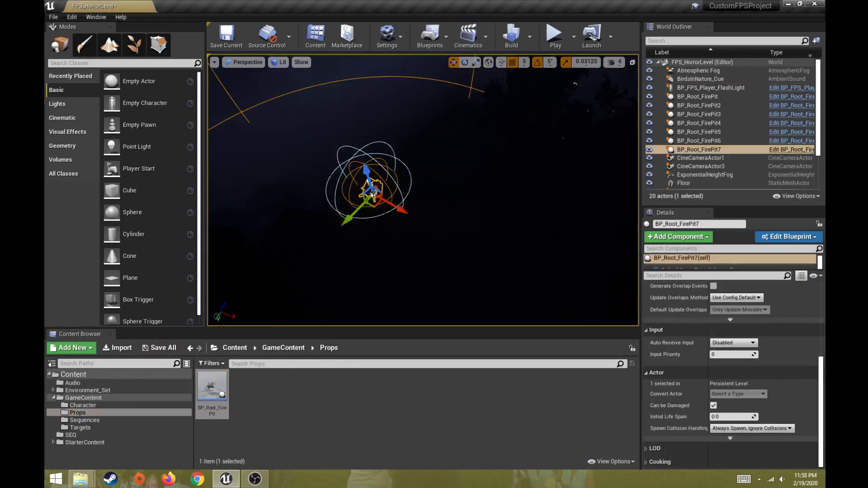
{"action": "scroll", "coordinate": [407, 228], "scroll_direction": "down", "scroll_amount": 8}
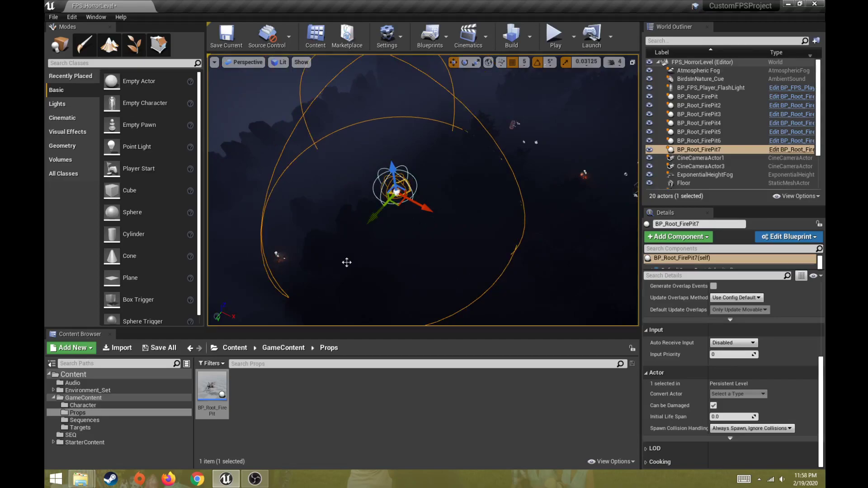
Play-test the level by walking toward and away from the fire pits to hear the campfire sound's attenuation, and end the session.
{"action": "left_click", "coordinate": [473, 200]}
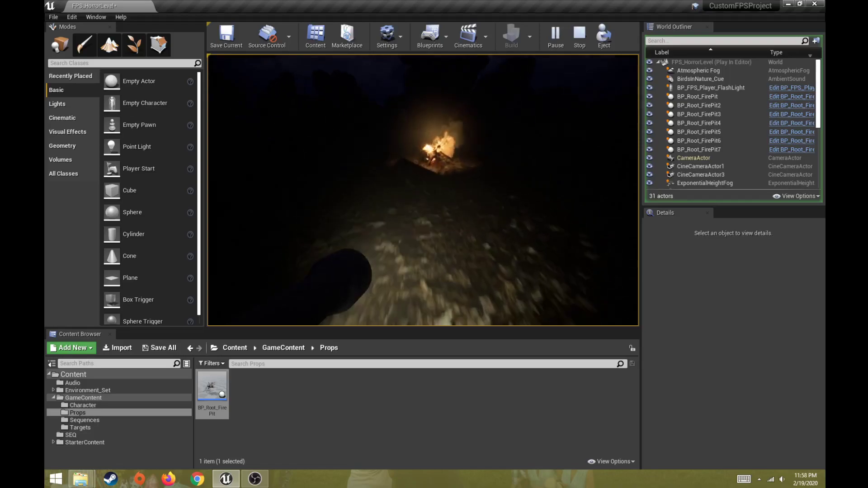
{"action": "key", "text": "w"}
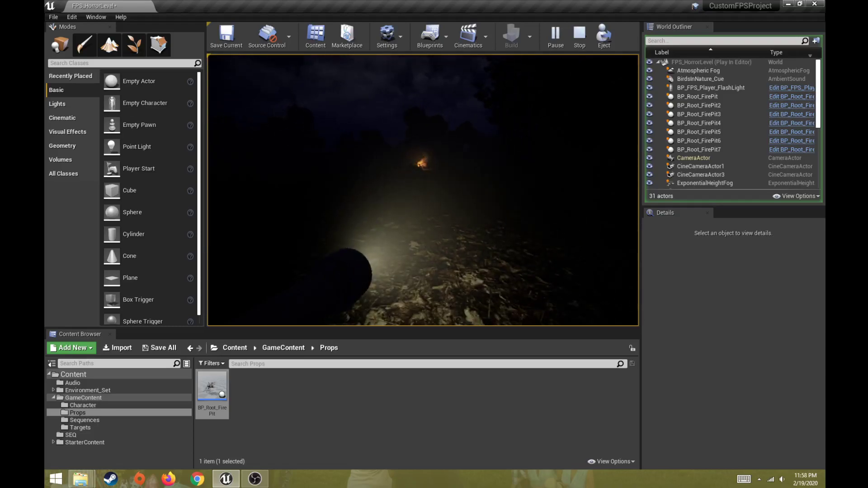
{"action": "key", "text": "w"}
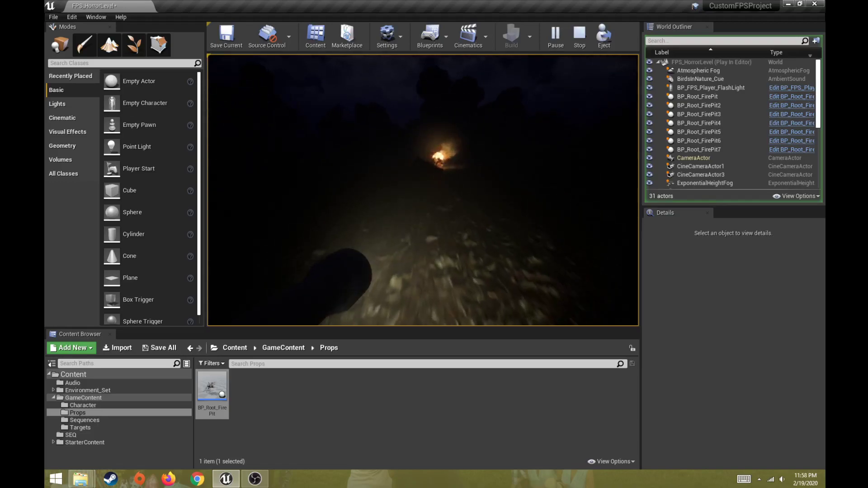
{"action": "key", "text": "w"}
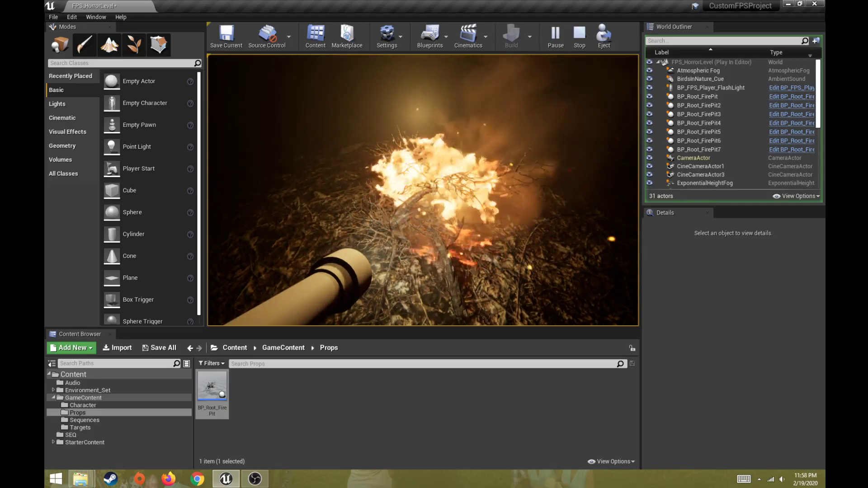
{"action": "key", "text": "s"}
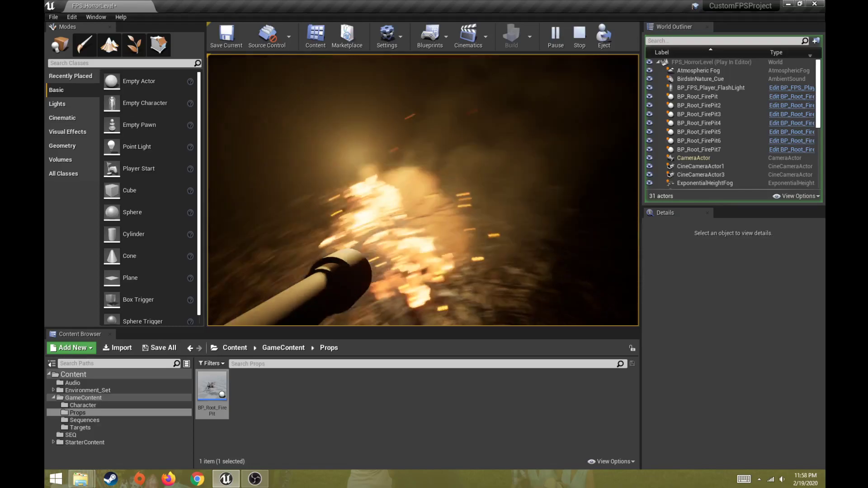
{"action": "key", "text": "w"}
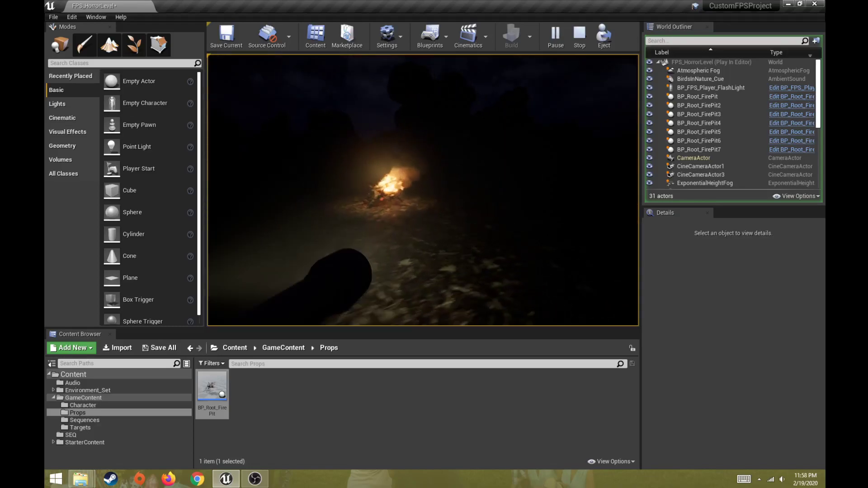
{"action": "key", "text": "w"}
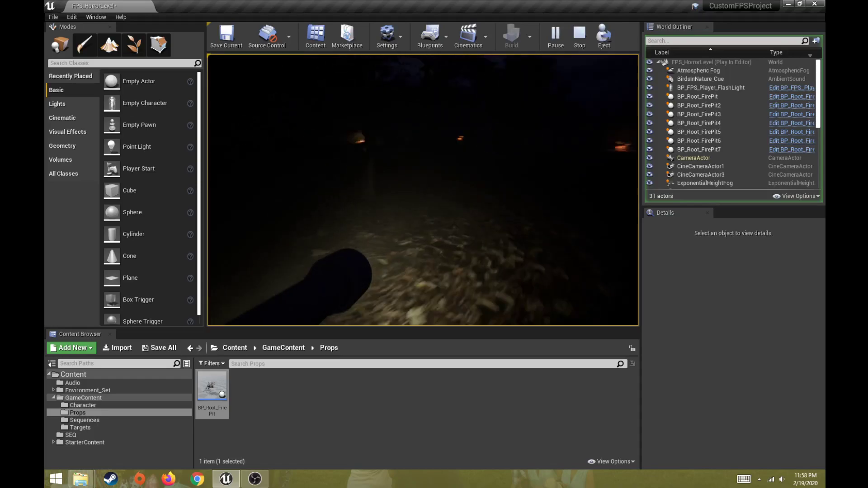
{"action": "key", "text": "w"}
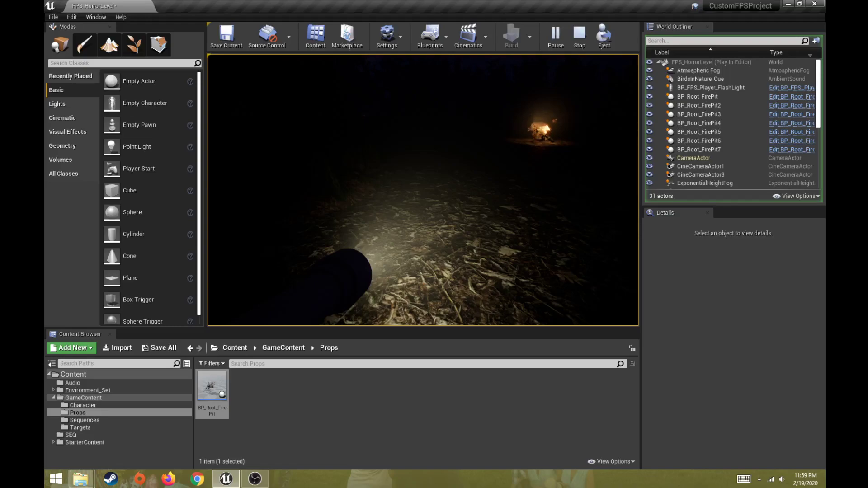
{"action": "key", "text": "Escape"}
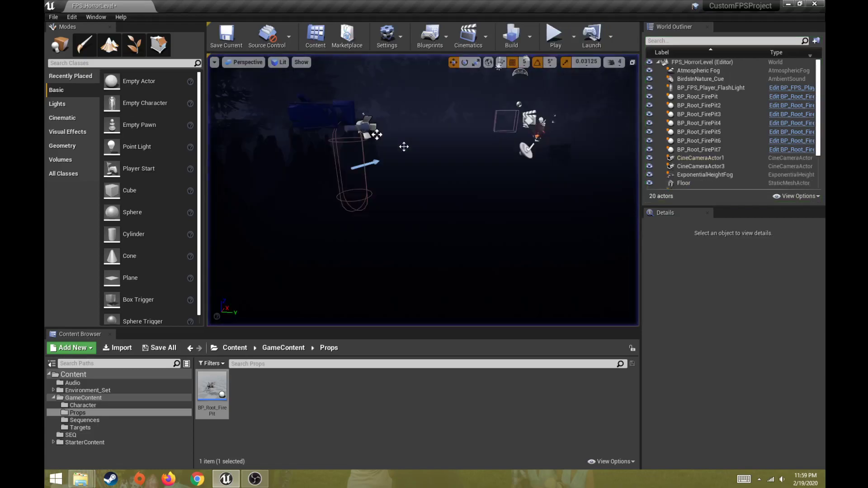